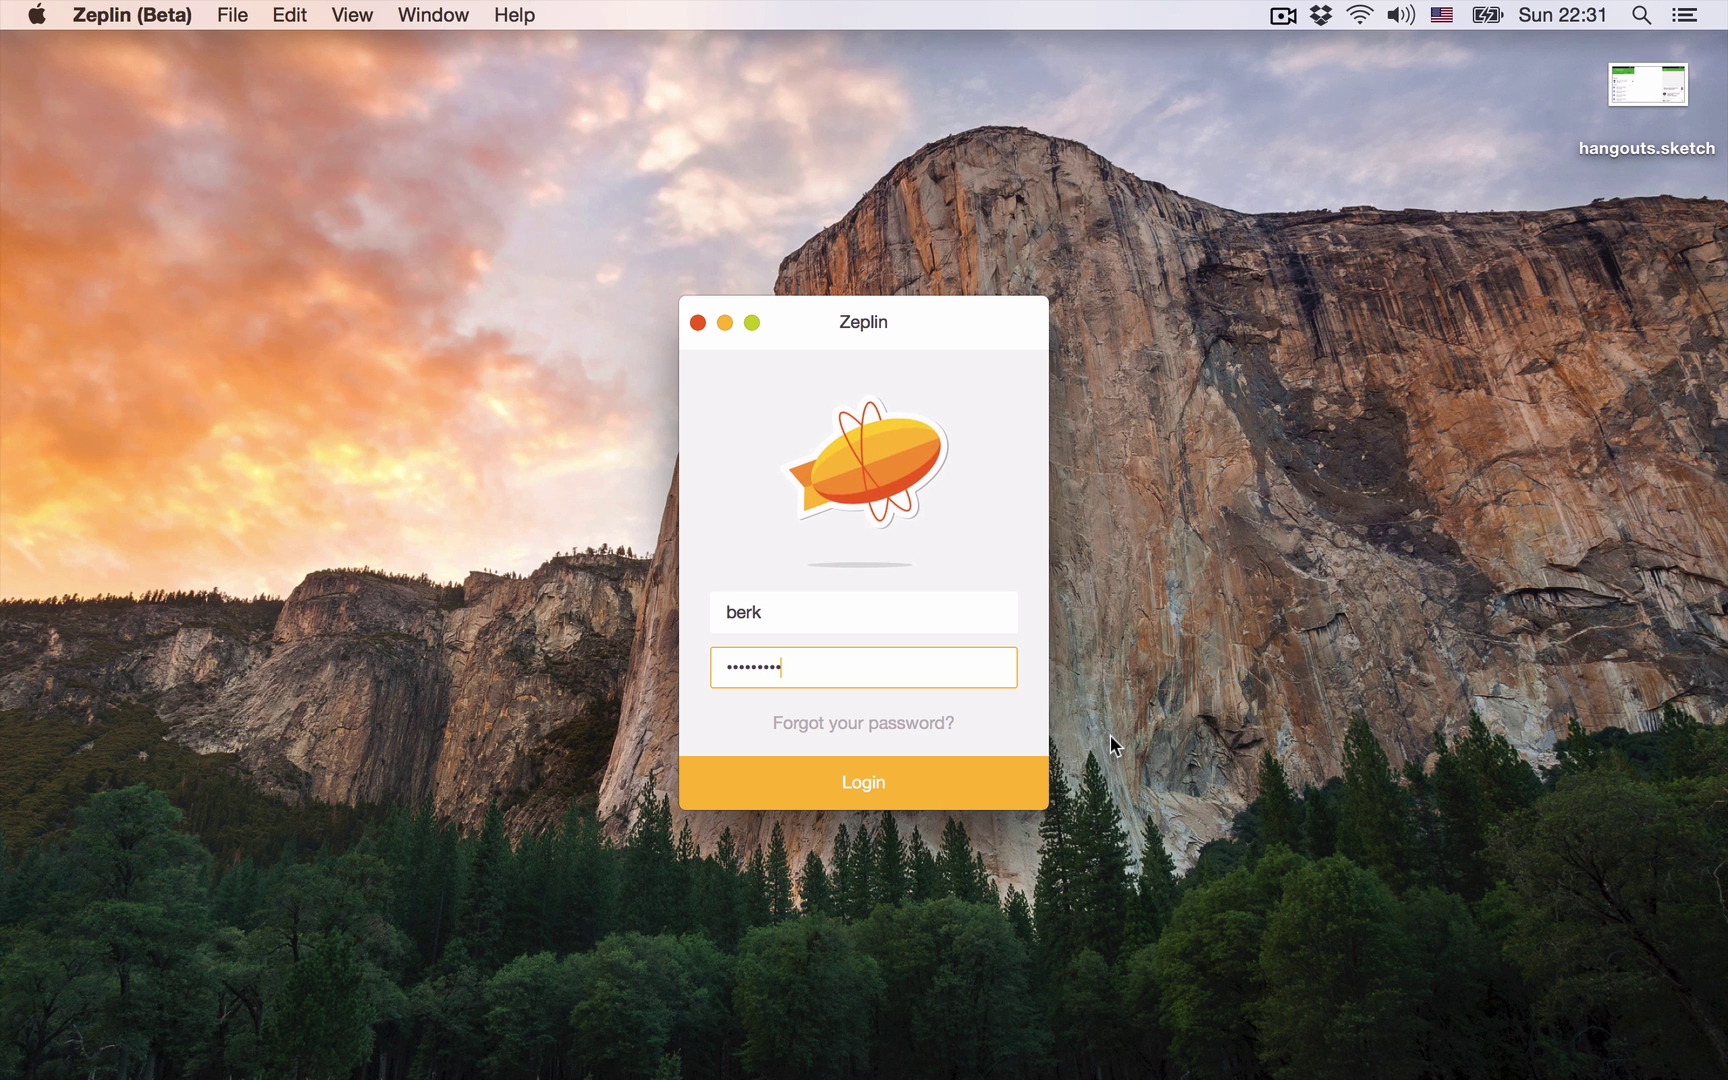
Step: Log in and create a new Android project named 'Blappy Fird'
{"action": "left_click", "coordinate": [994, 779]}
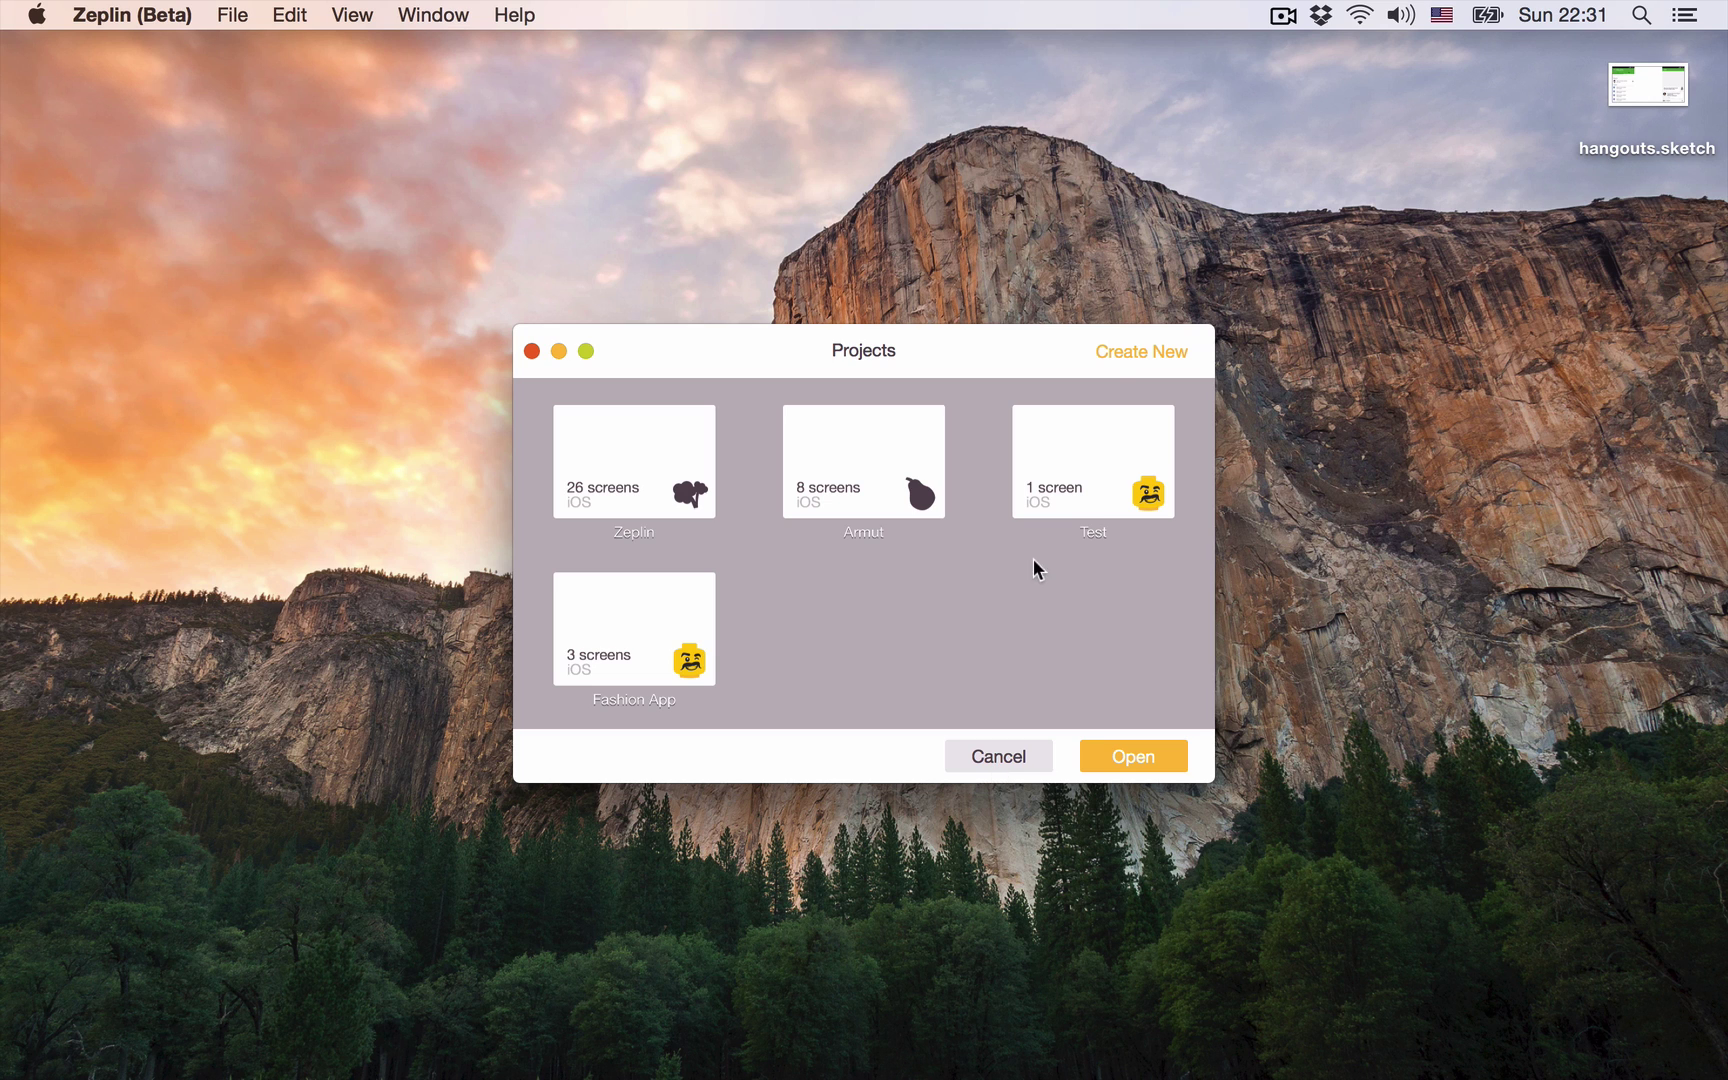
{"action": "left_click", "coordinate": [1122, 356]}
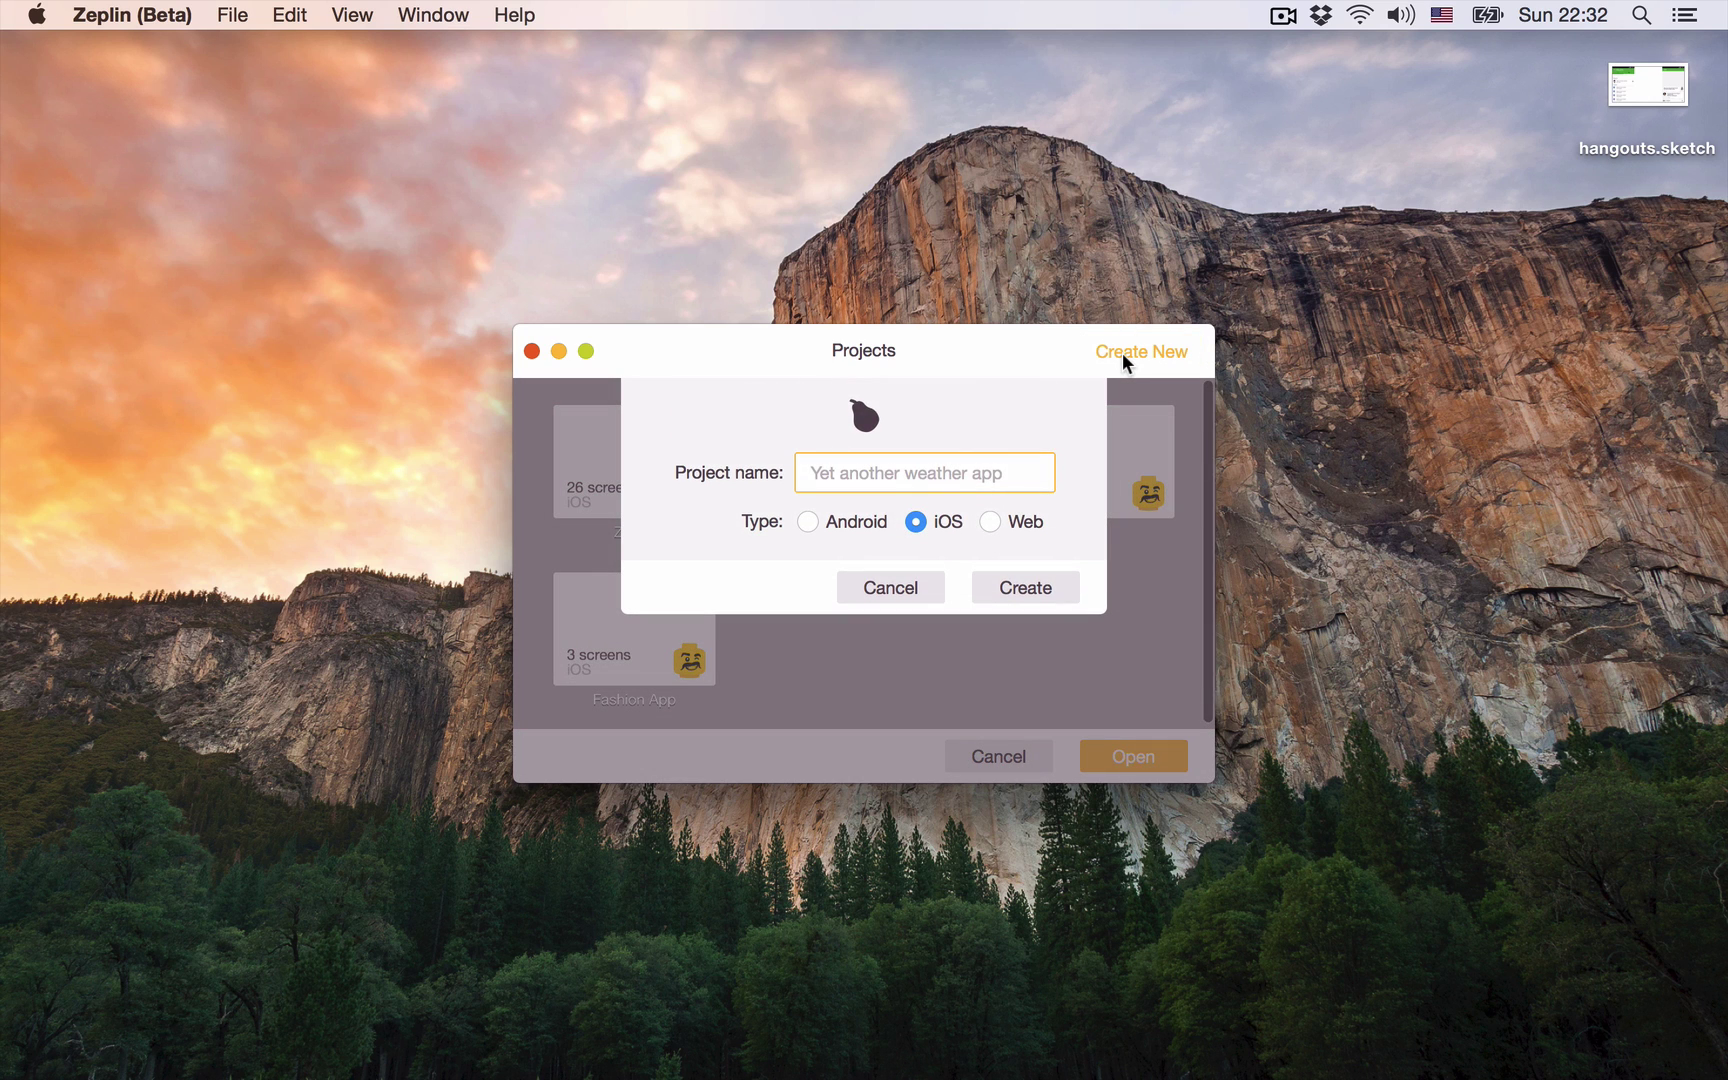
{"action": "type", "text": "Blappy Fird"}
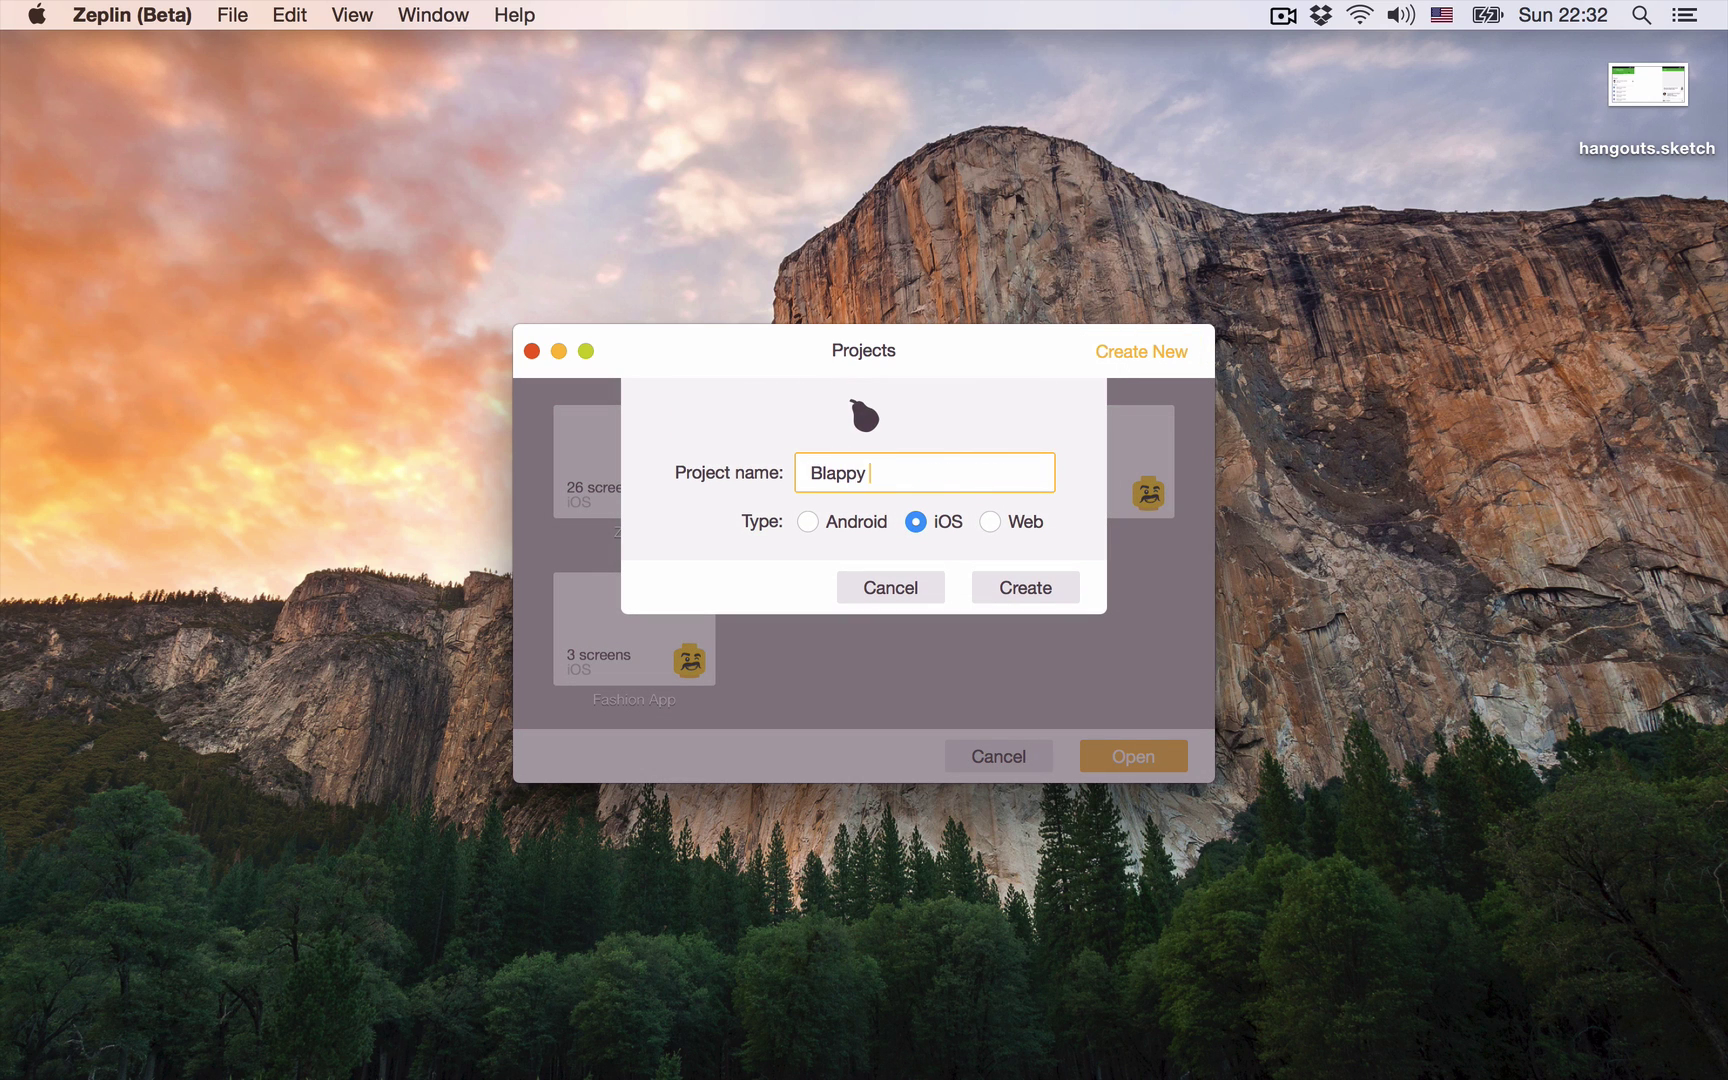
{"action": "left_click", "coordinate": [853, 521]}
{"action": "left_click", "coordinate": [1041, 596]}
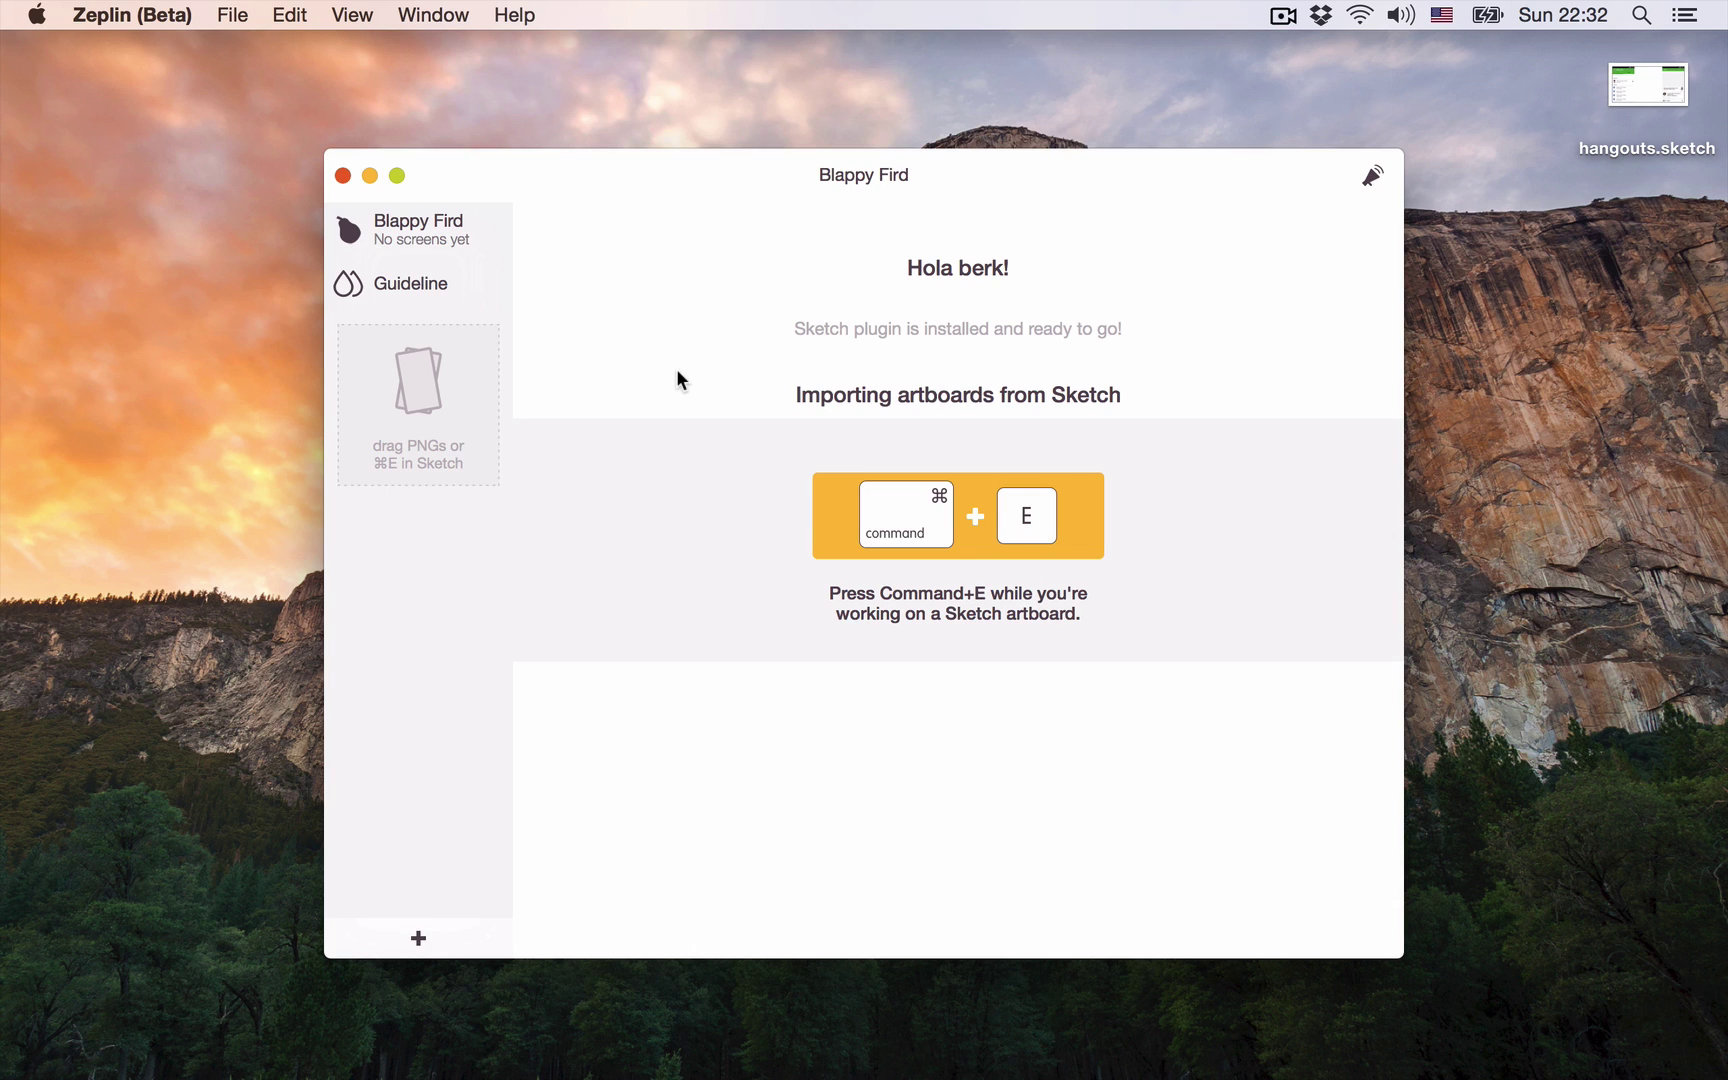
Step: Invite a colleague by e-mail to Blappy Fird, close the project window, and open hangouts.sketch
{"action": "left_click", "coordinate": [490, 236]}
{"action": "left_click", "coordinate": [985, 521]}
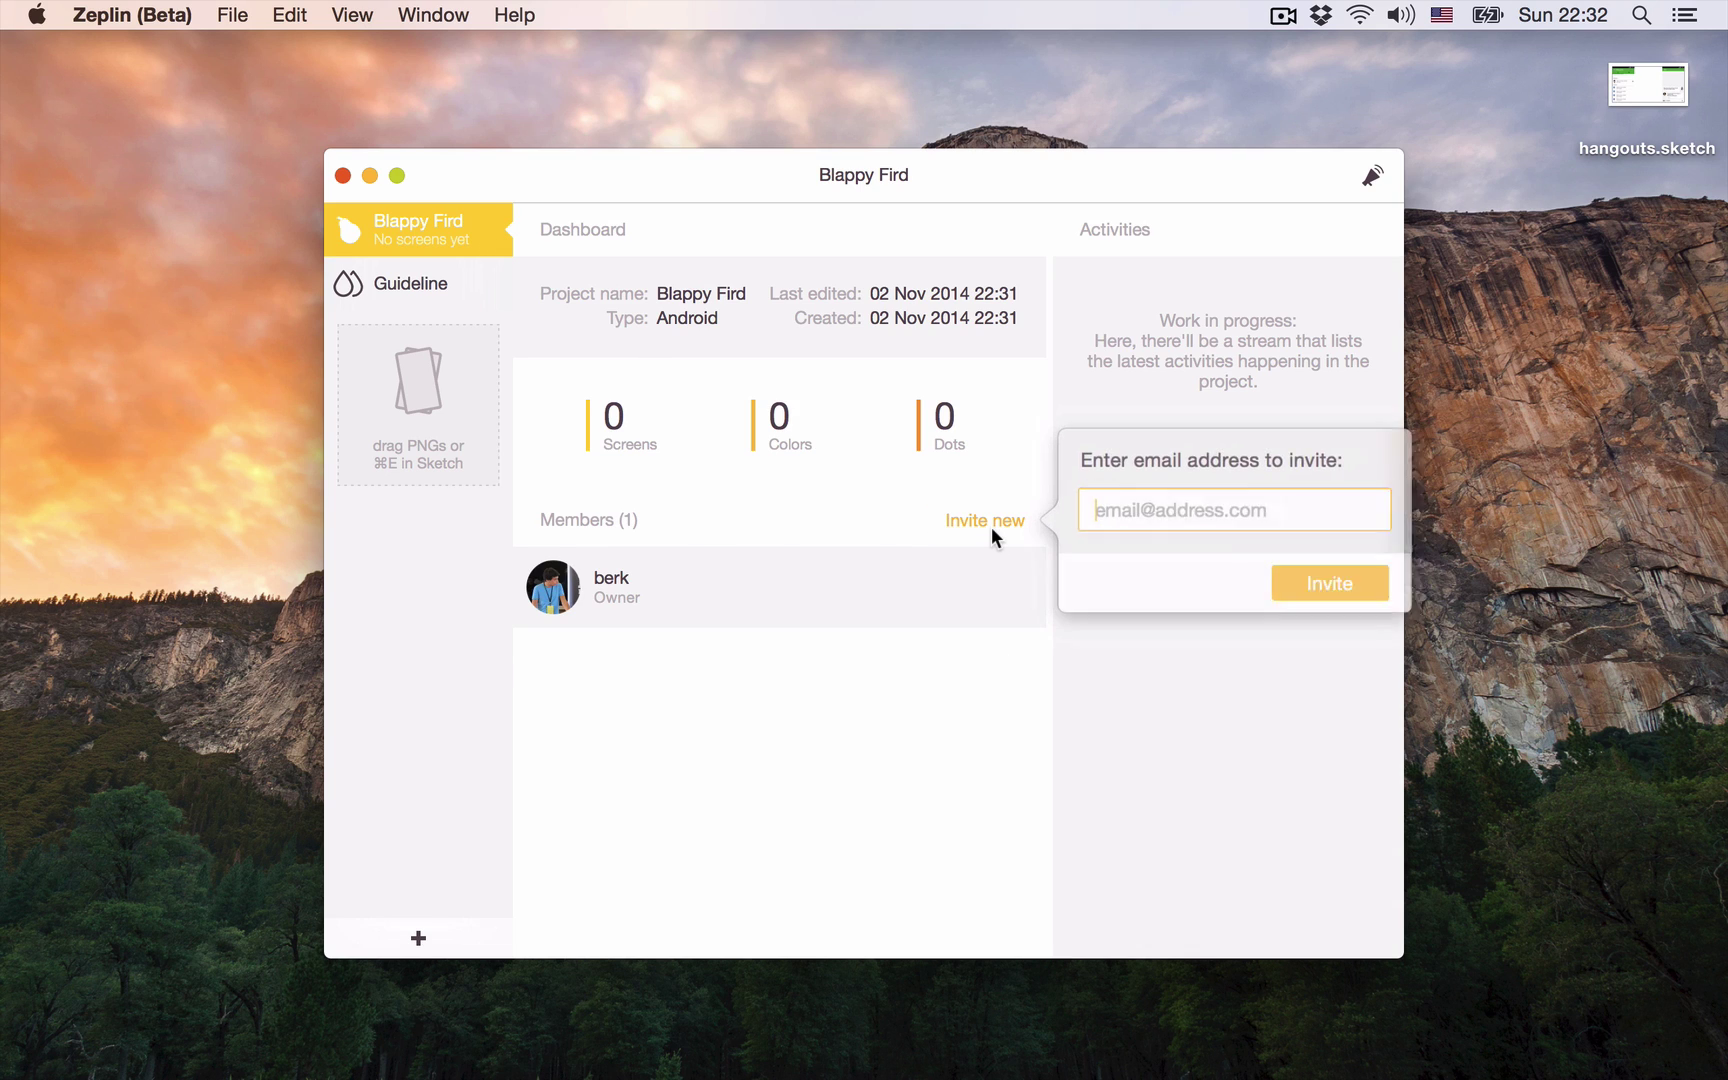
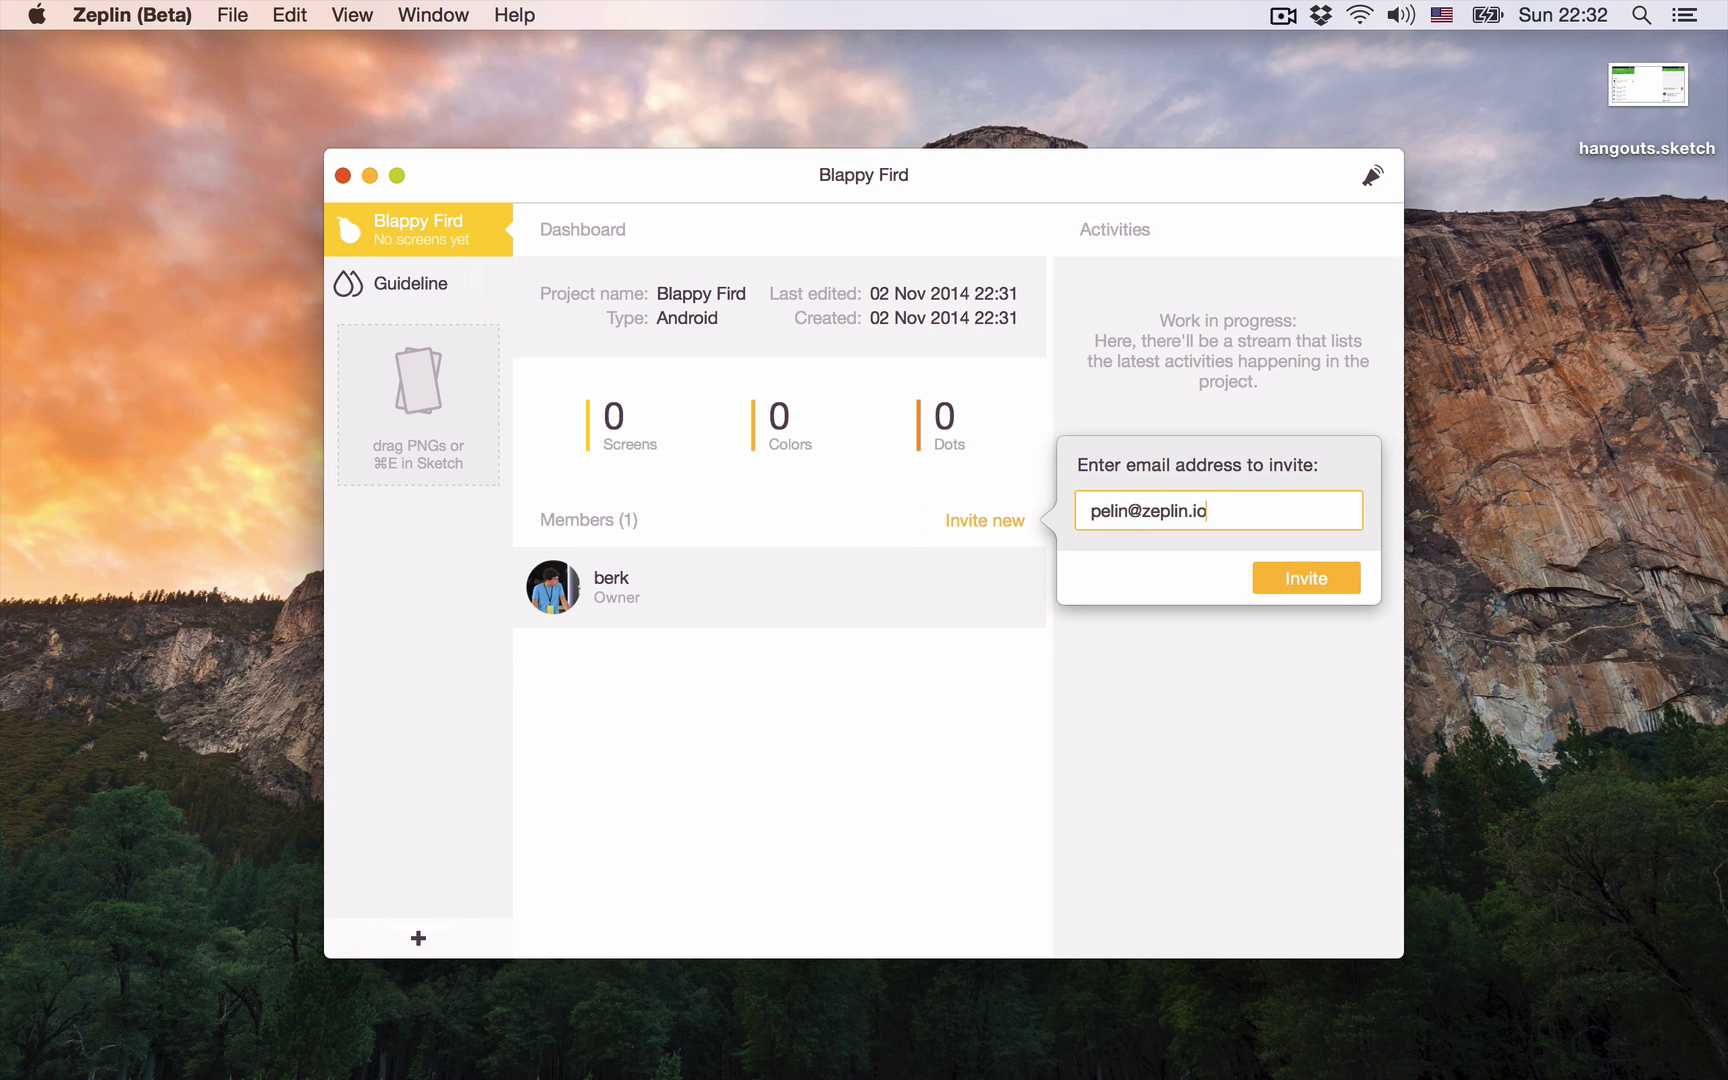
{"action": "key", "text": "Return"}
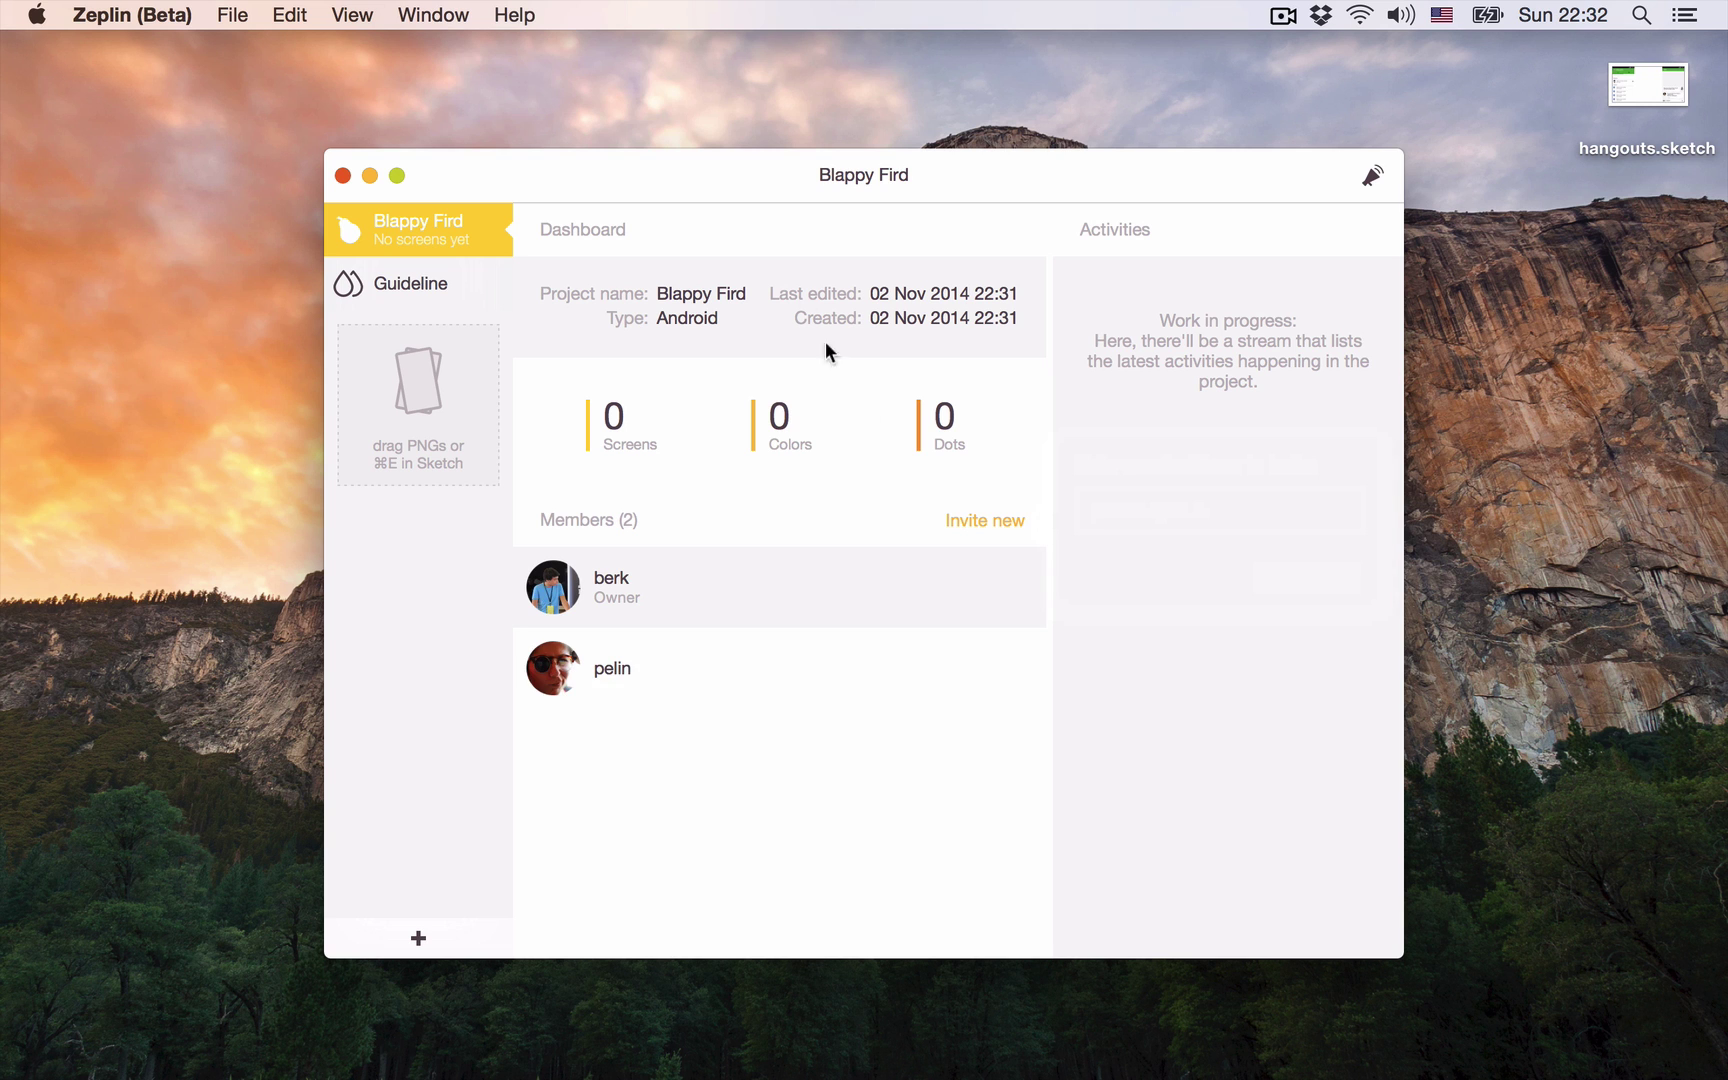
{"action": "key", "text": "super+w"}
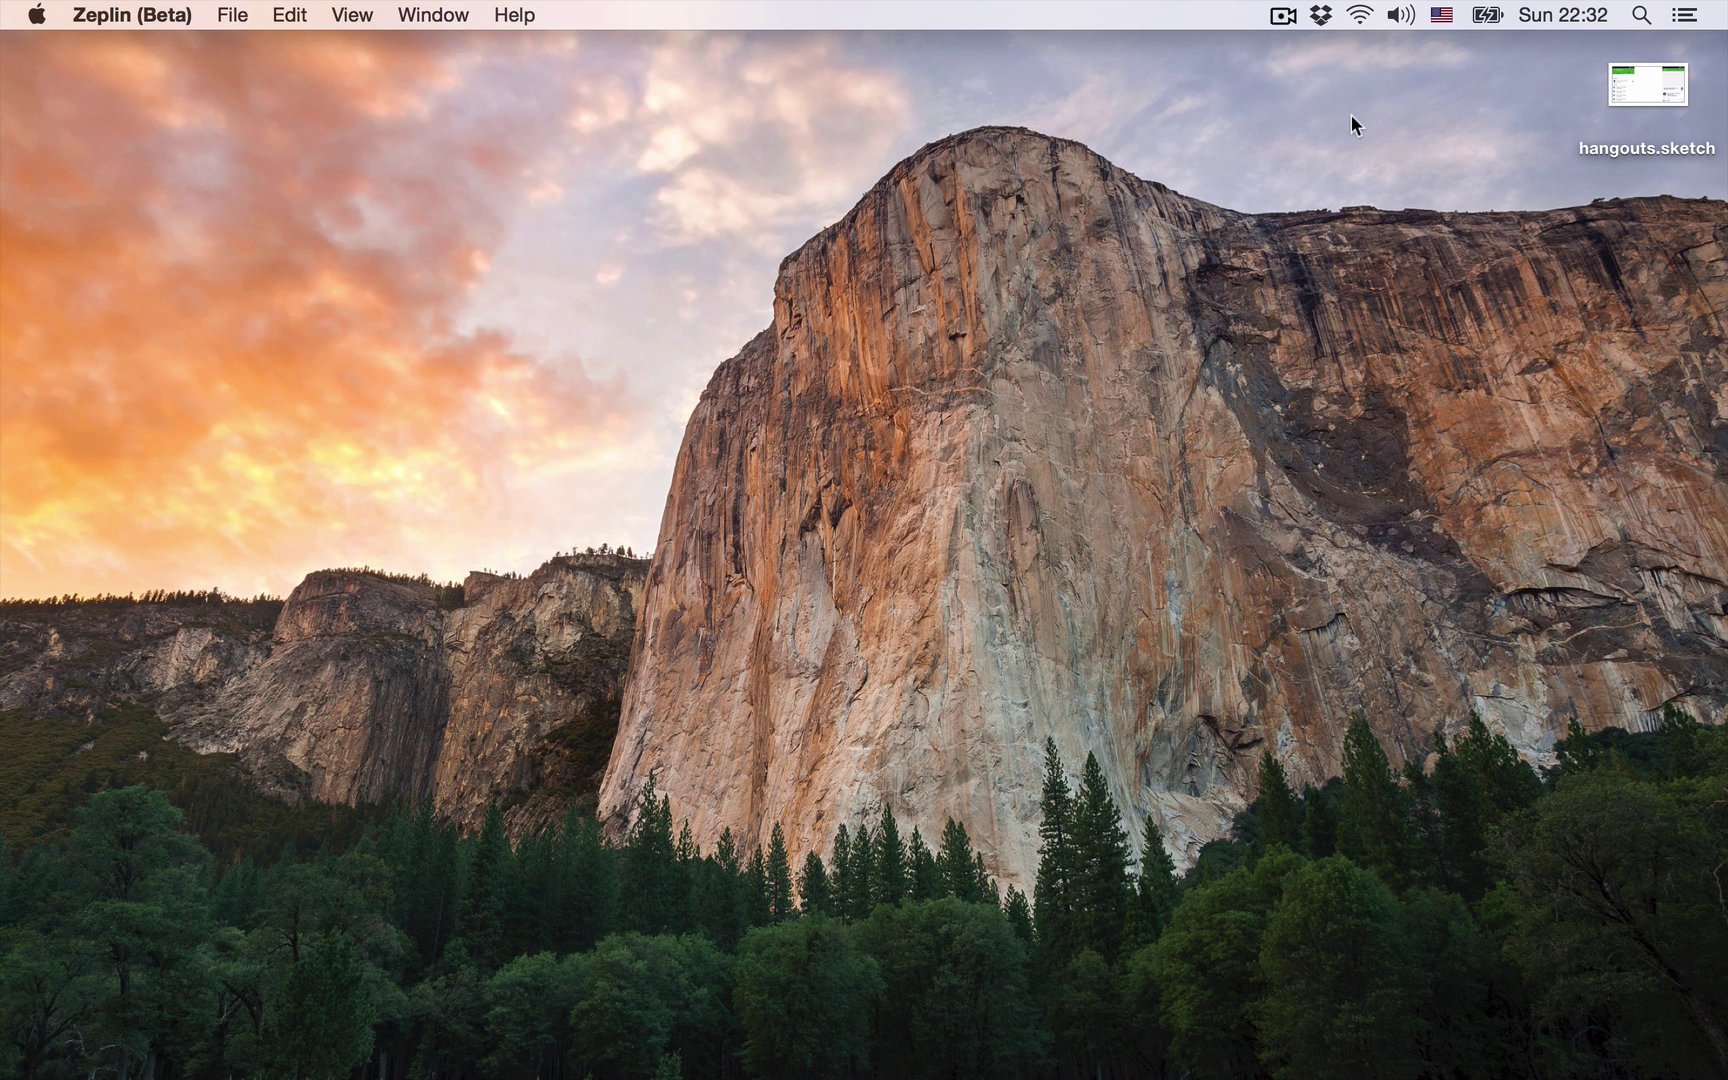
{"action": "double_click", "coordinate": [1614, 76]}
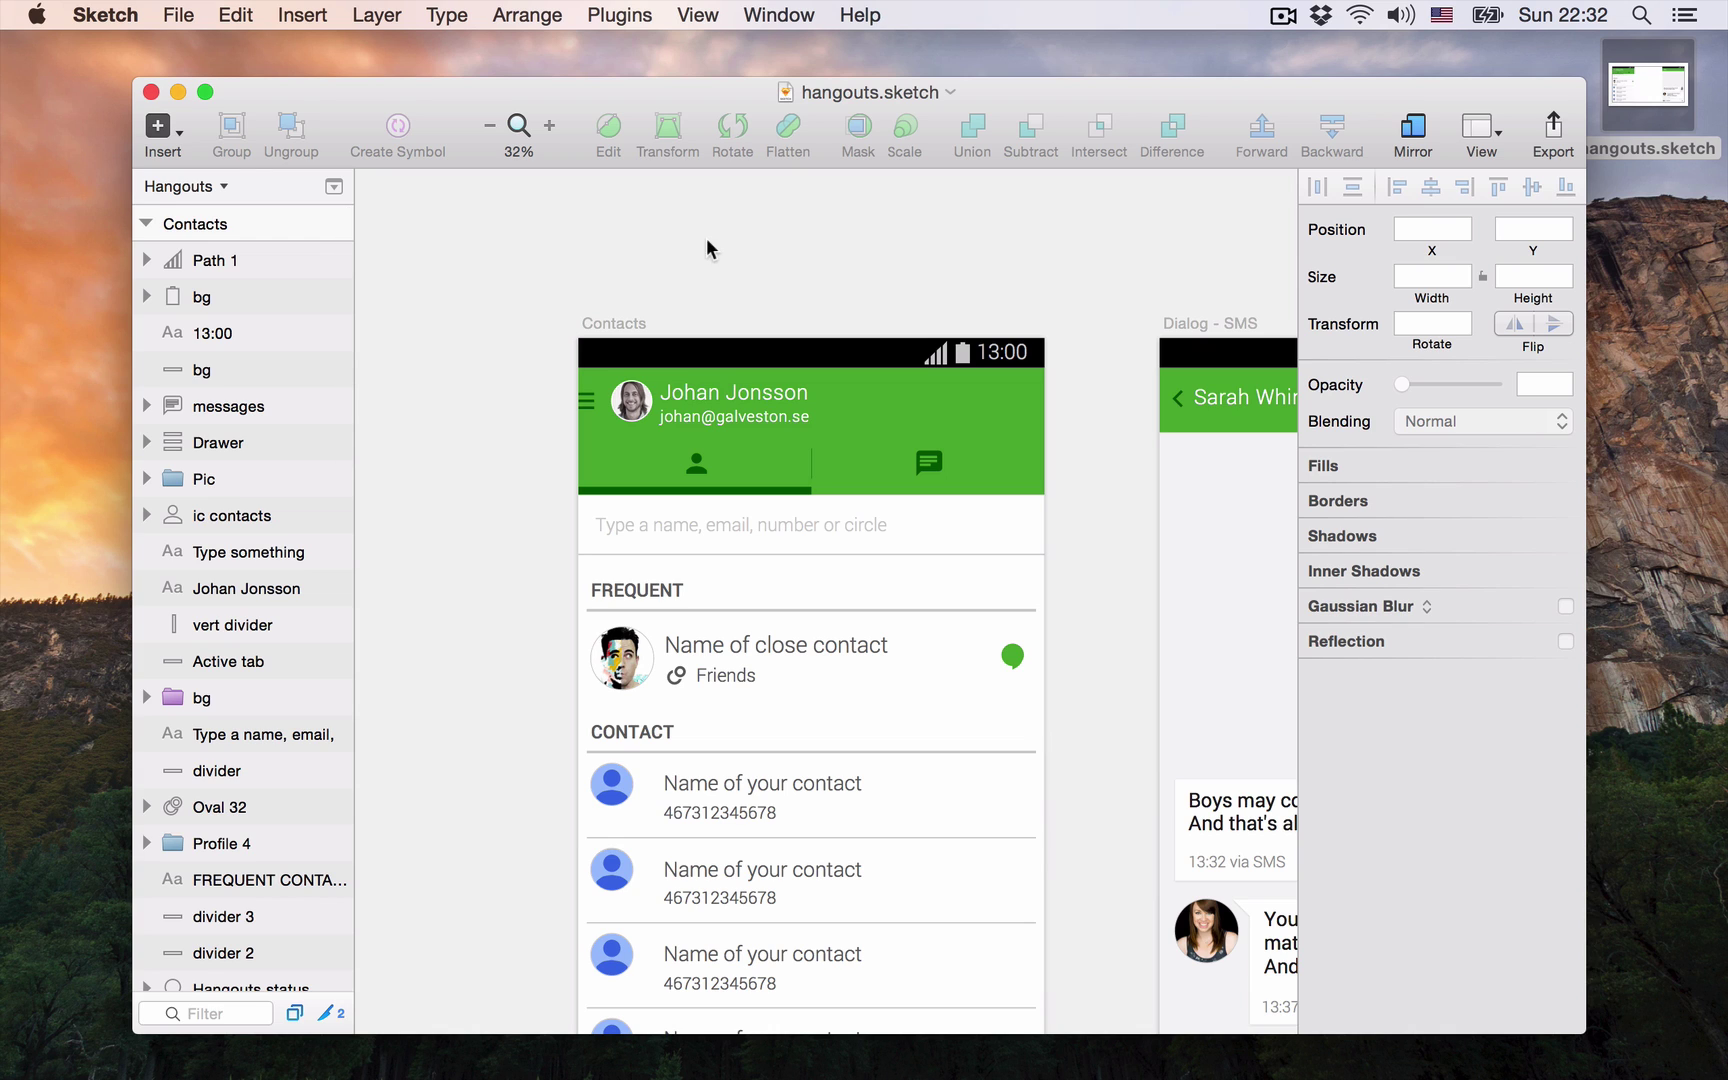
Step: Browse the Sketch Plugins menu commands and dismiss it without running one
{"action": "left_click", "coordinate": [620, 16]}
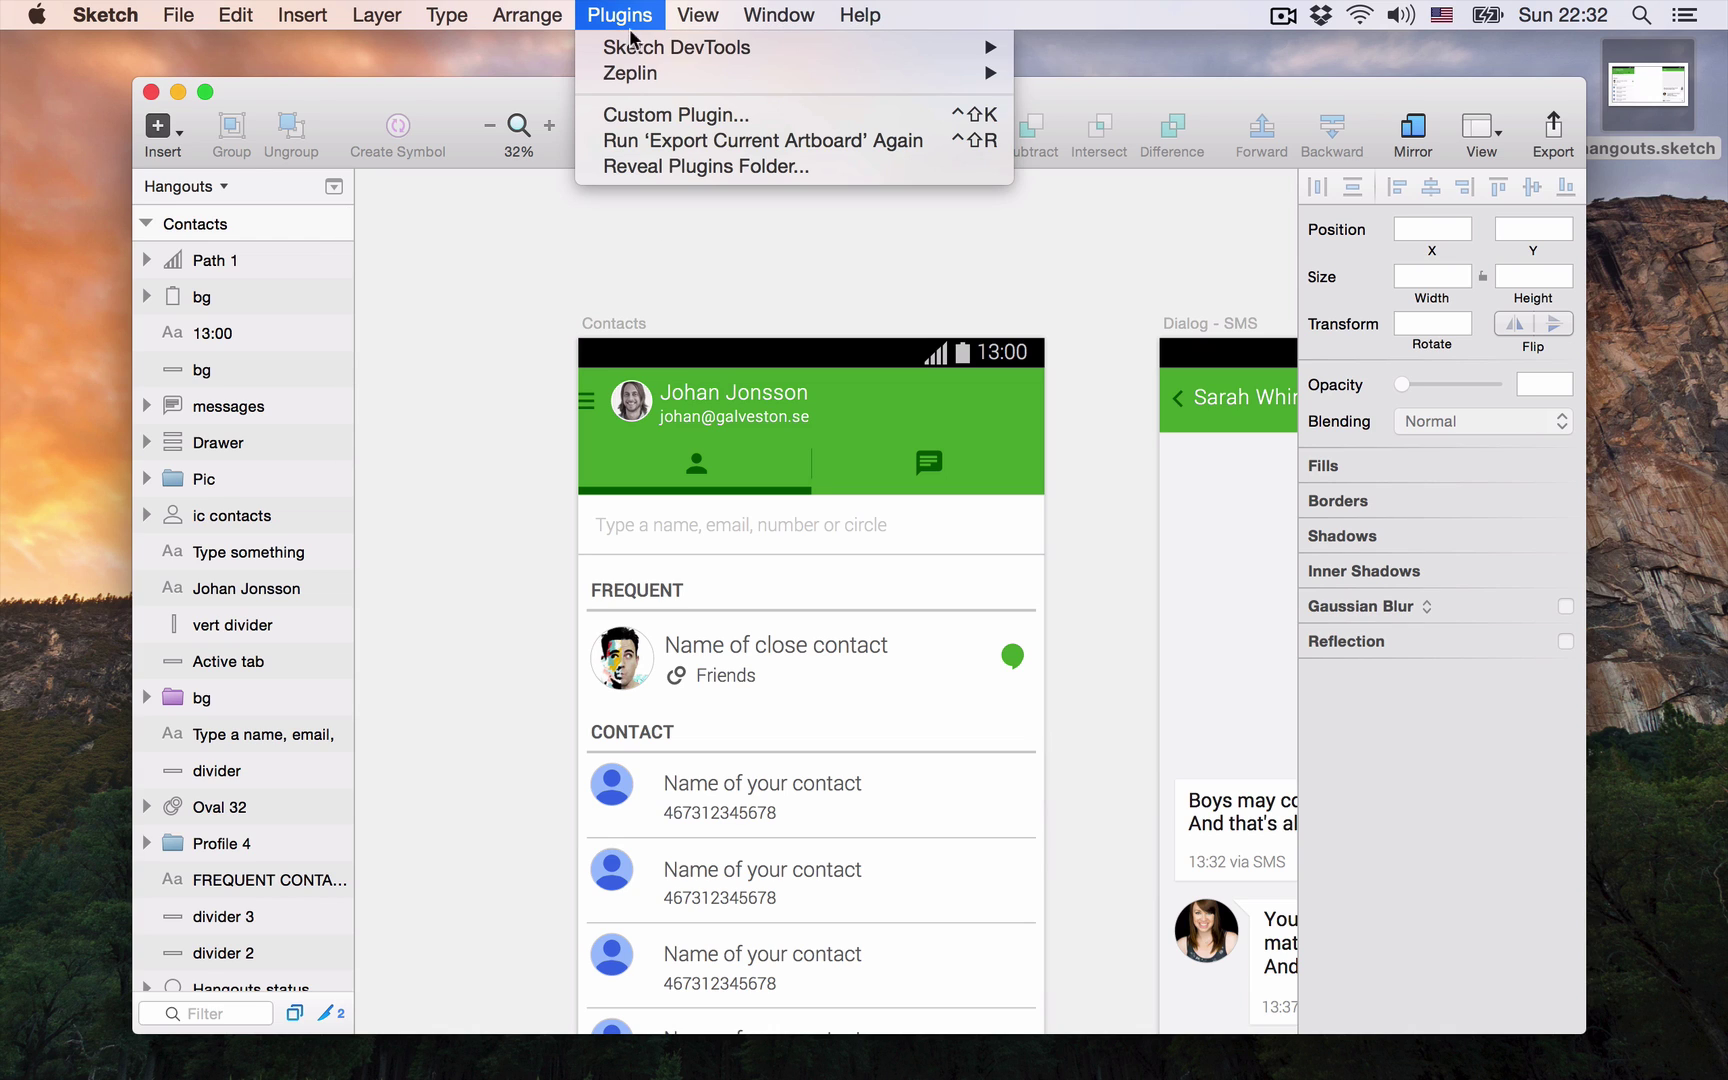
{"action": "mouse_move", "coordinate": [657, 86]}
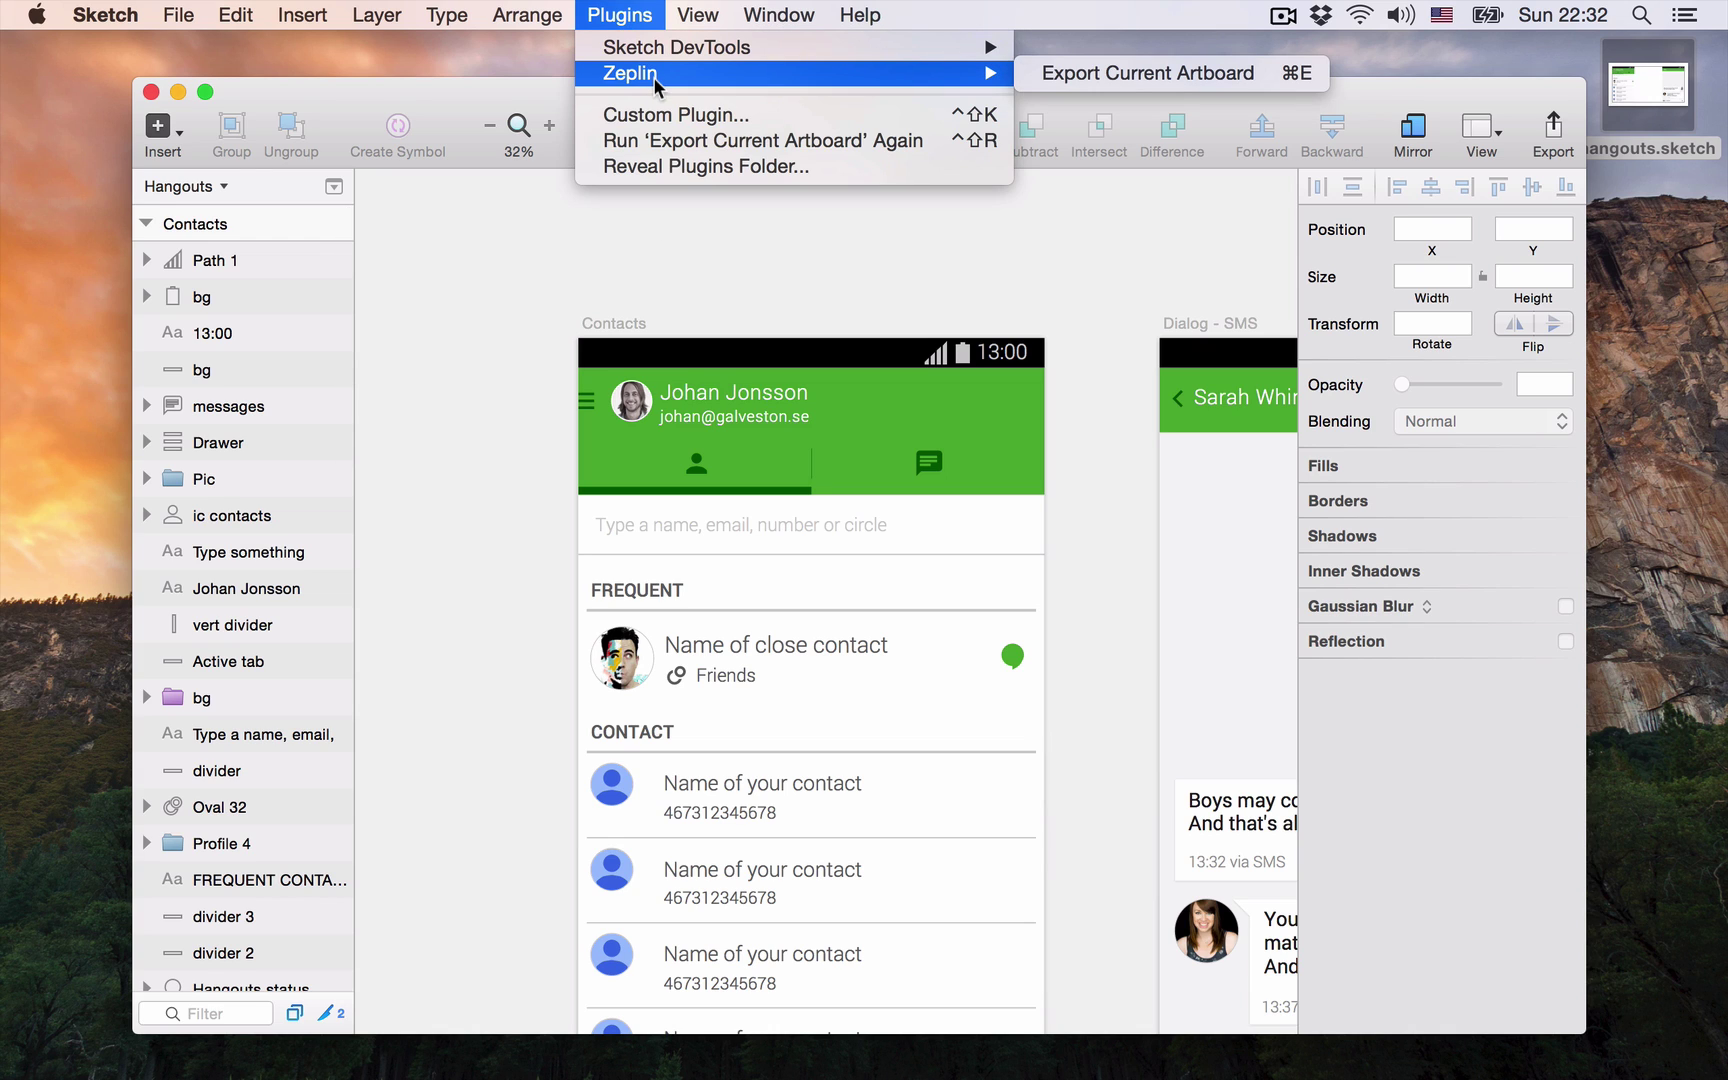
{"action": "left_click", "coordinate": [738, 478]}
Step: Export the Contacts artboard with Cmd+E and import it into the Blappy Fird project
{"action": "scroll", "coordinate": [795, 636], "scroll_direction": "down", "scroll_amount": 1}
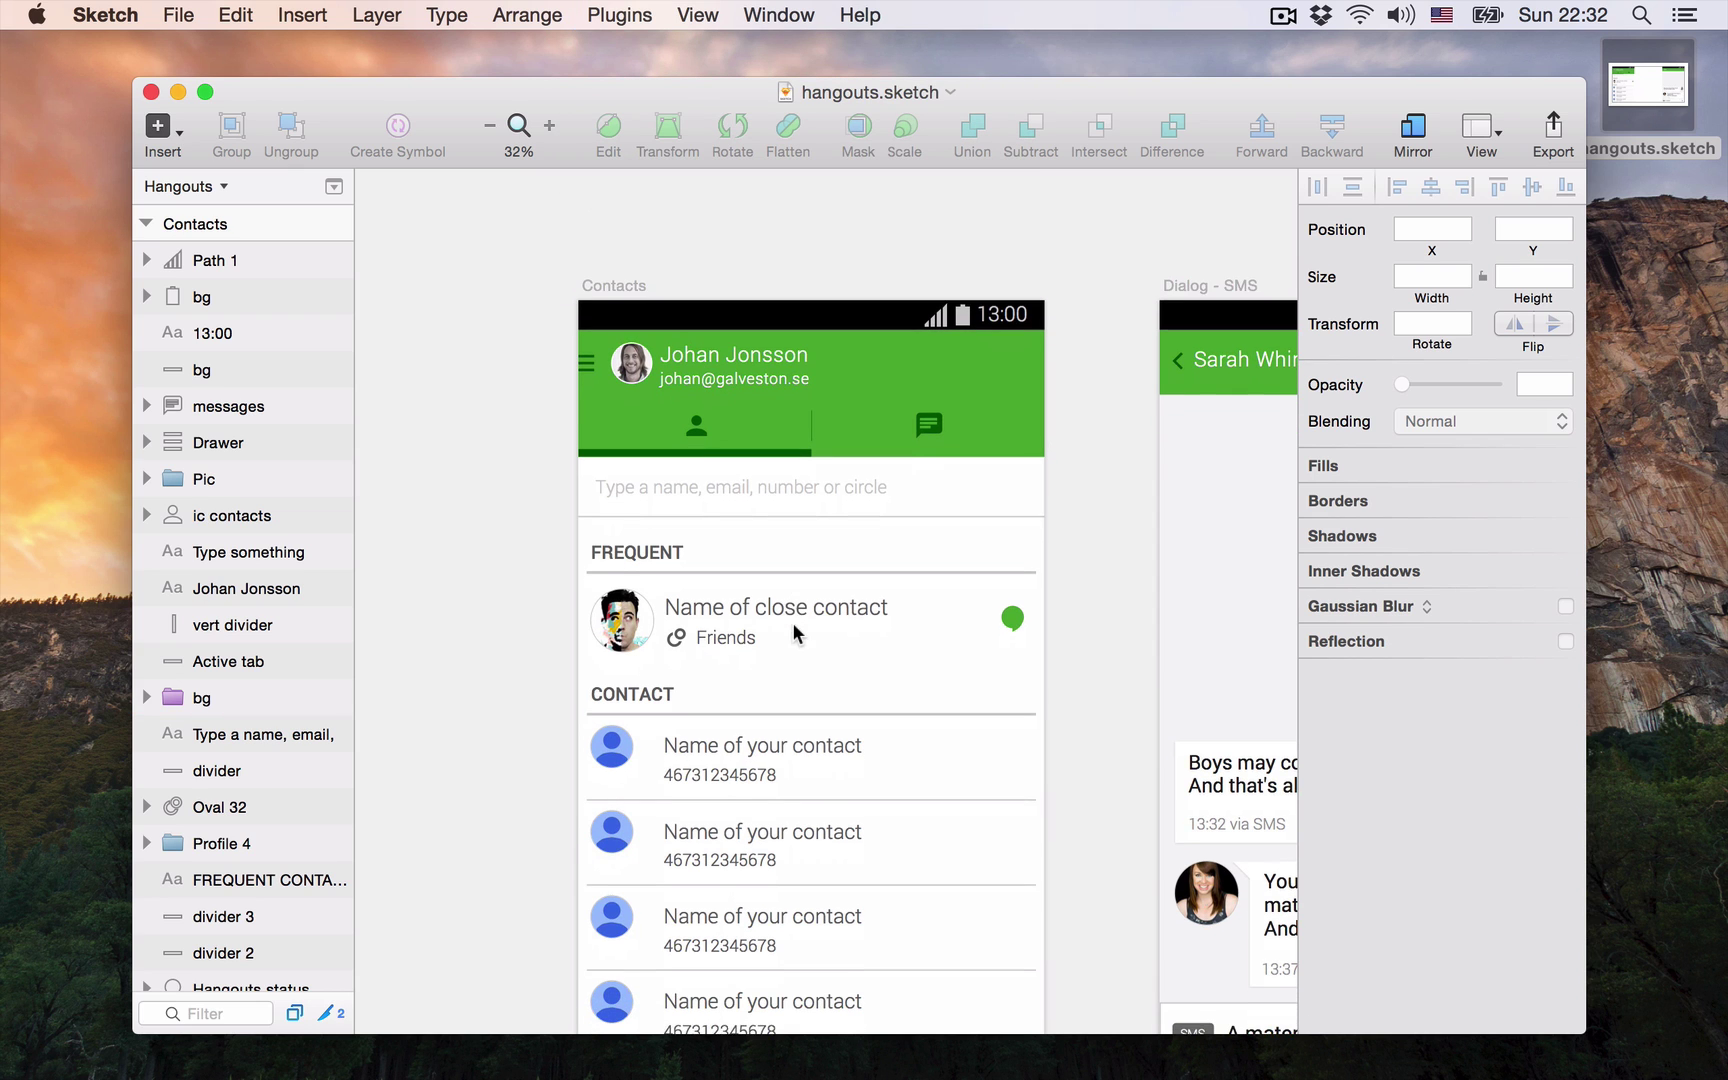
{"action": "left_click", "coordinate": [783, 593]}
{"action": "key", "text": "super+e"}
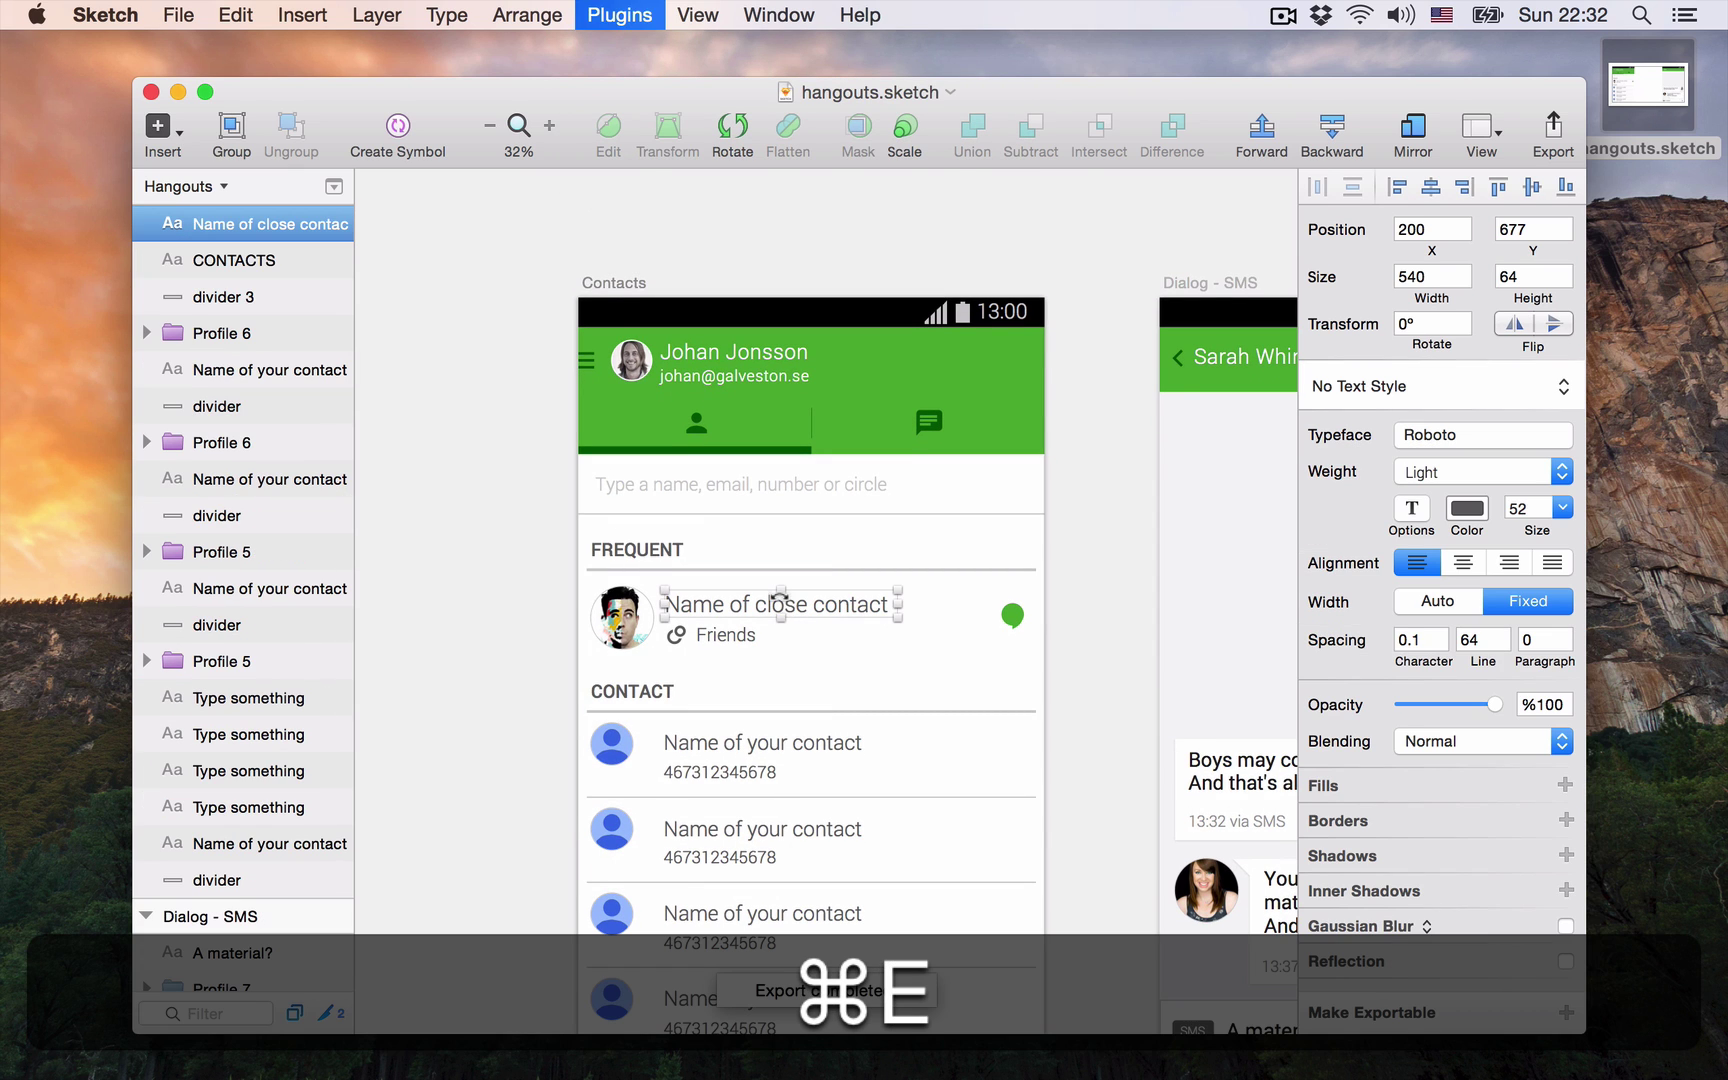
{"action": "scroll", "coordinate": [887, 580], "scroll_direction": "down", "scroll_amount": 1}
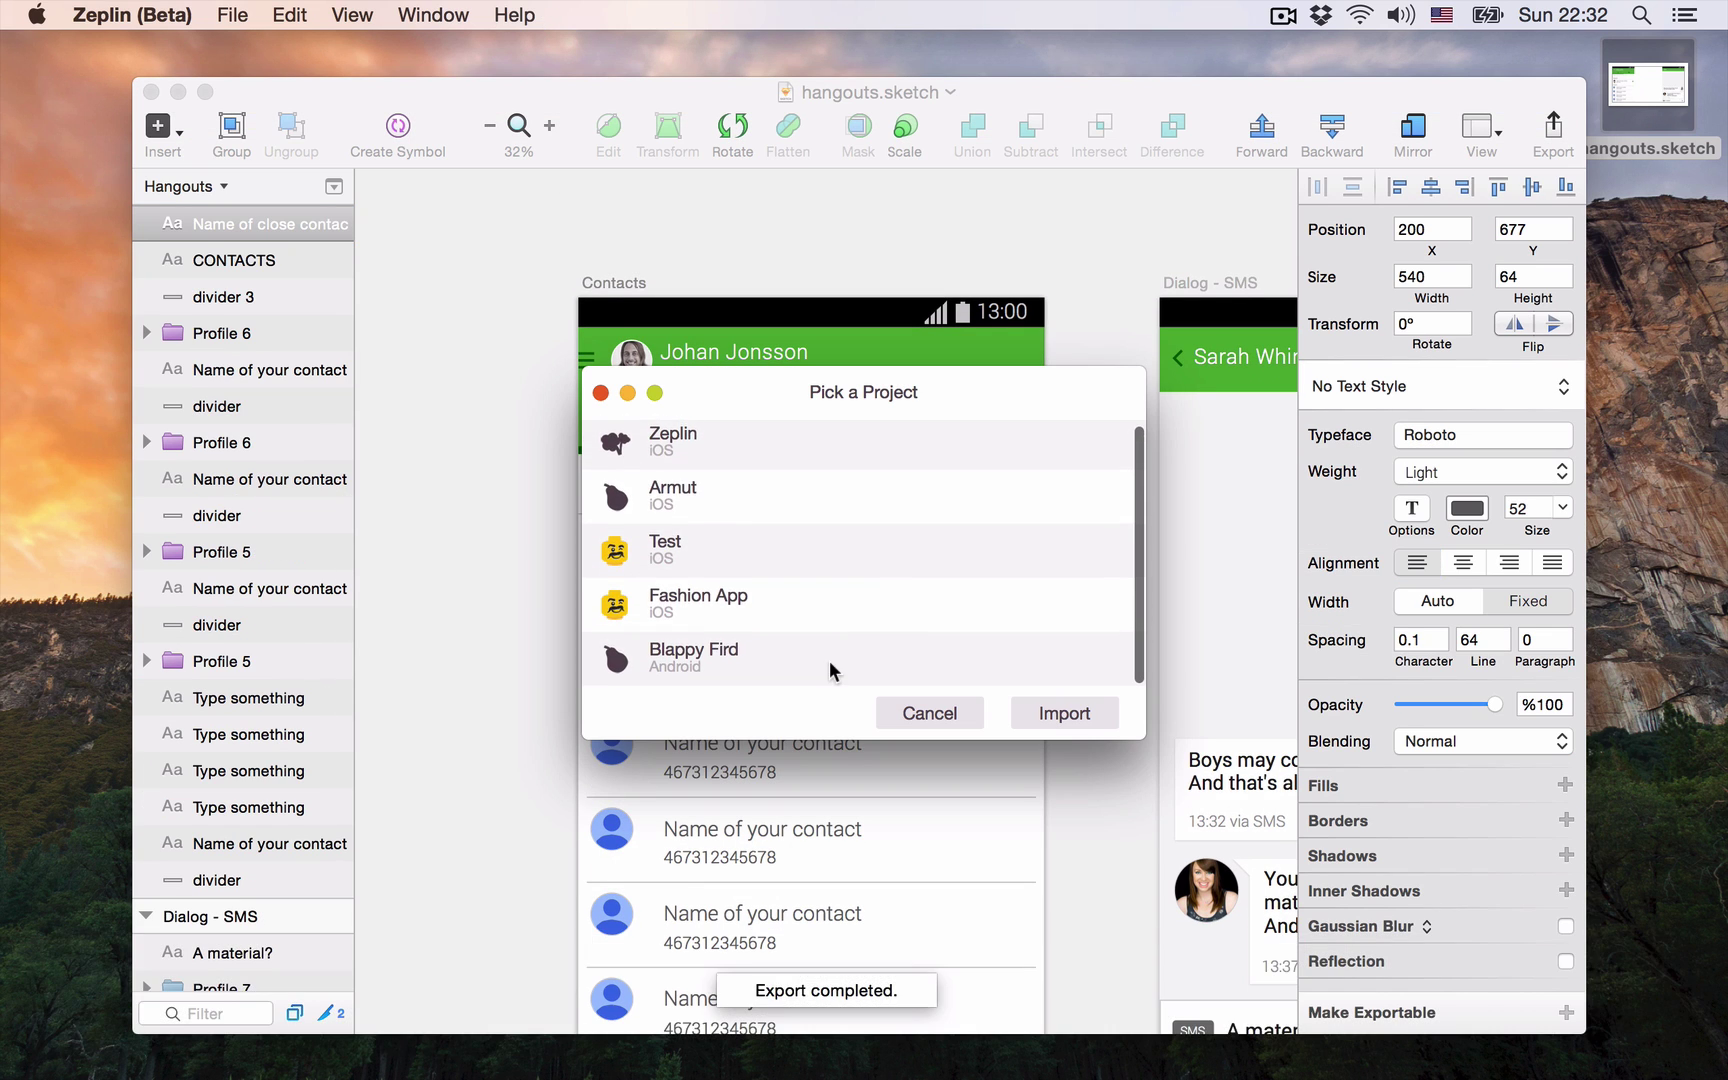
{"action": "left_click", "coordinate": [833, 671]}
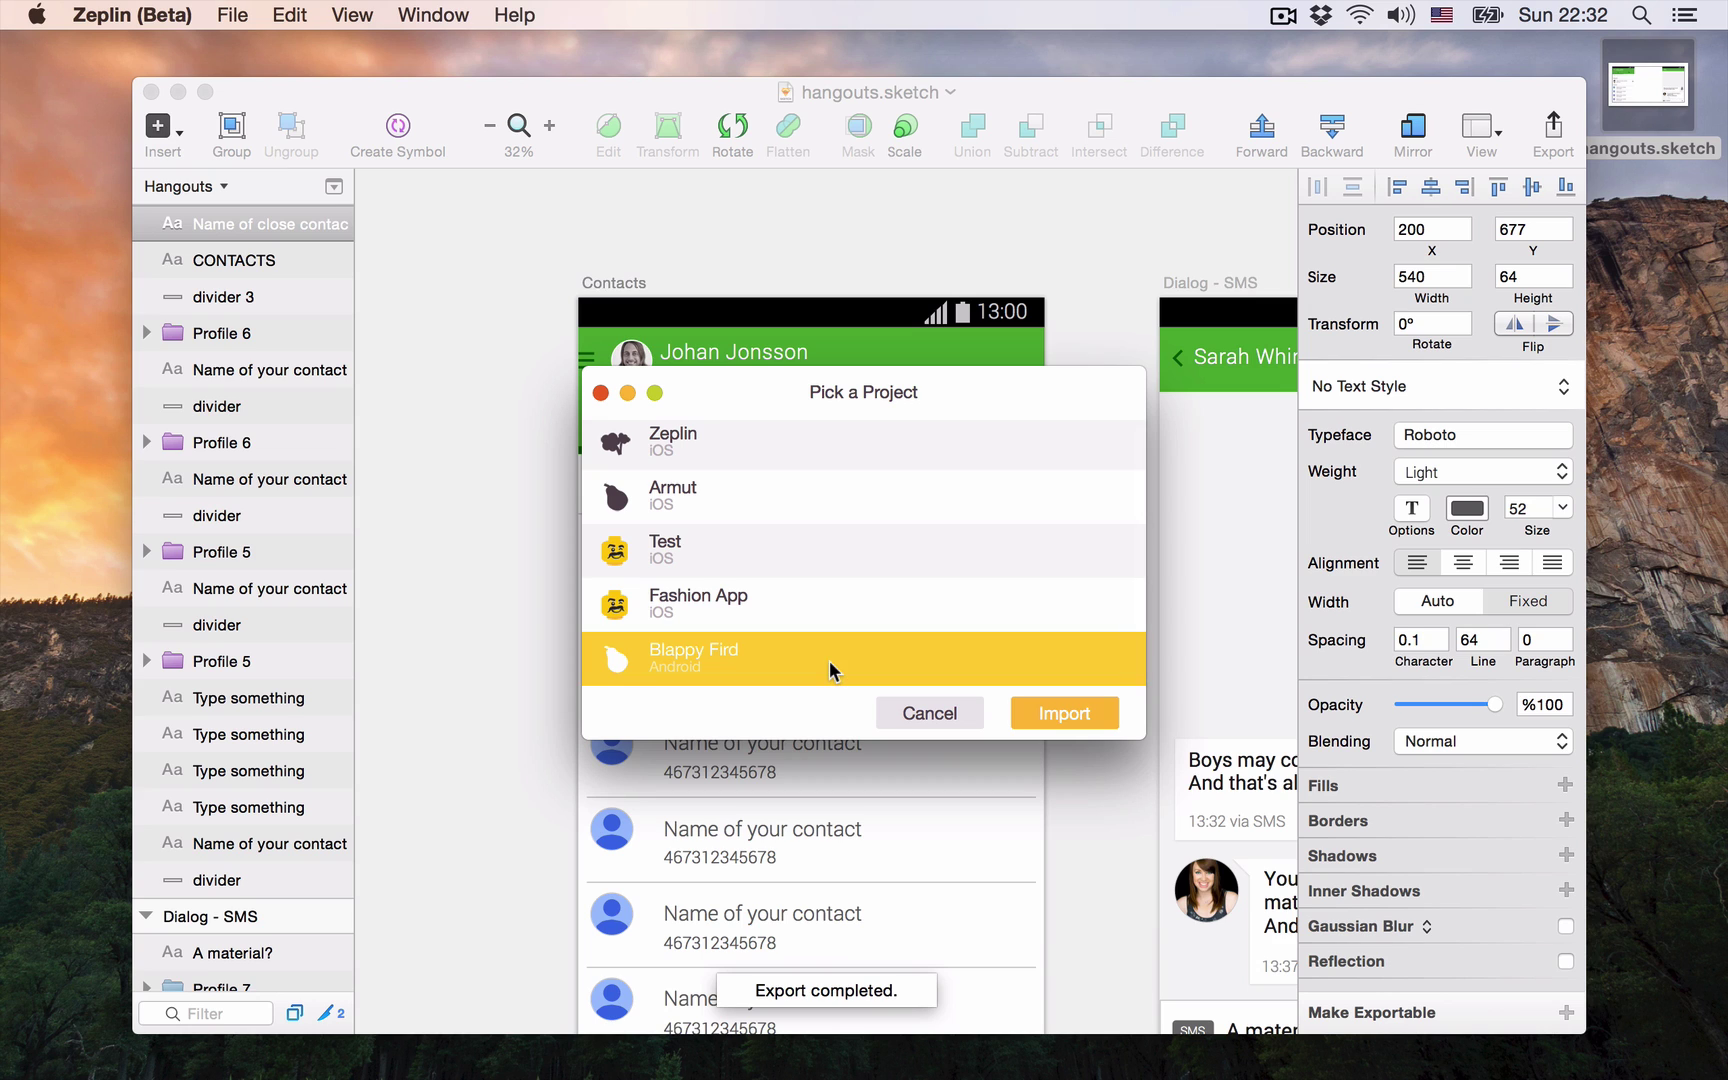
{"action": "left_click", "coordinate": [1056, 718]}
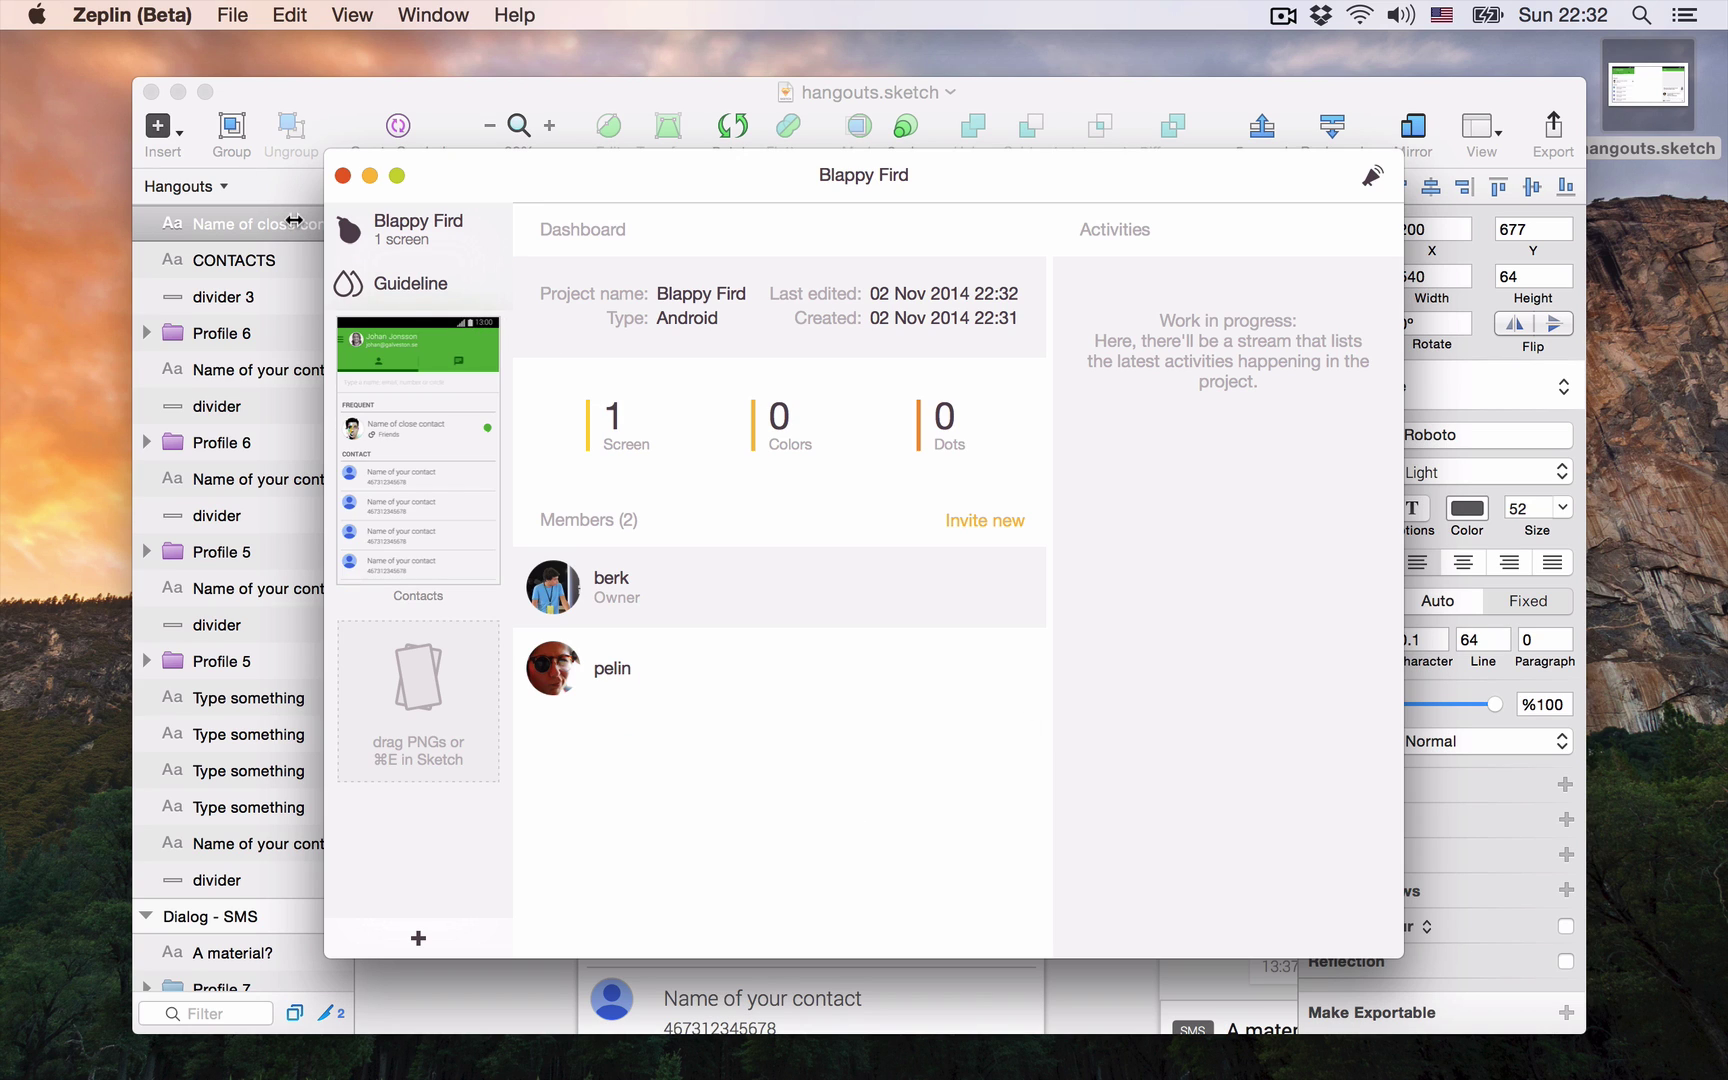
Step: Enlarge and reposition the Zeplin project window on the desktop
{"action": "left_click", "coordinate": [151, 92]}
{"action": "left_click_drag", "start_coordinate": [324, 146], "coordinate": [106, 68]}
{"action": "left_click_drag", "start_coordinate": [250, 93], "coordinate": [342, 130]}
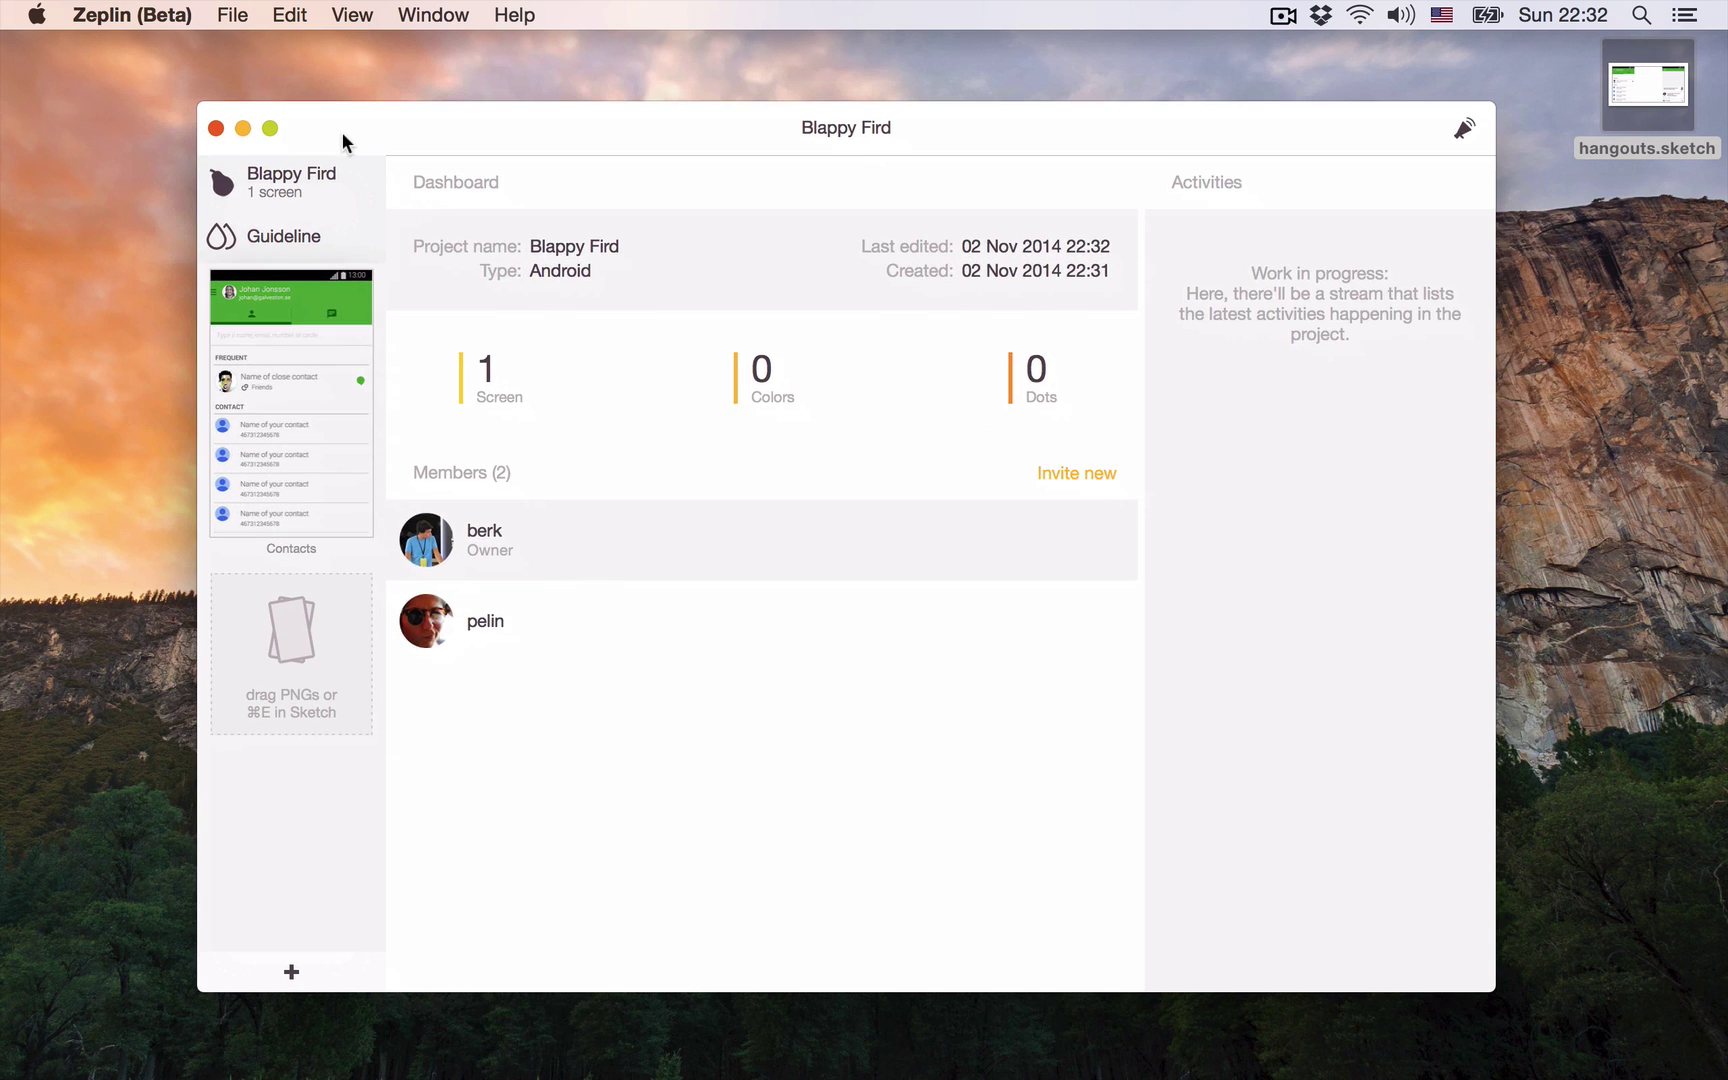
Step: Open the imported Contacts screen and inspect the first avatar's 96px bg layer measurements
{"action": "left_click", "coordinate": [324, 364]}
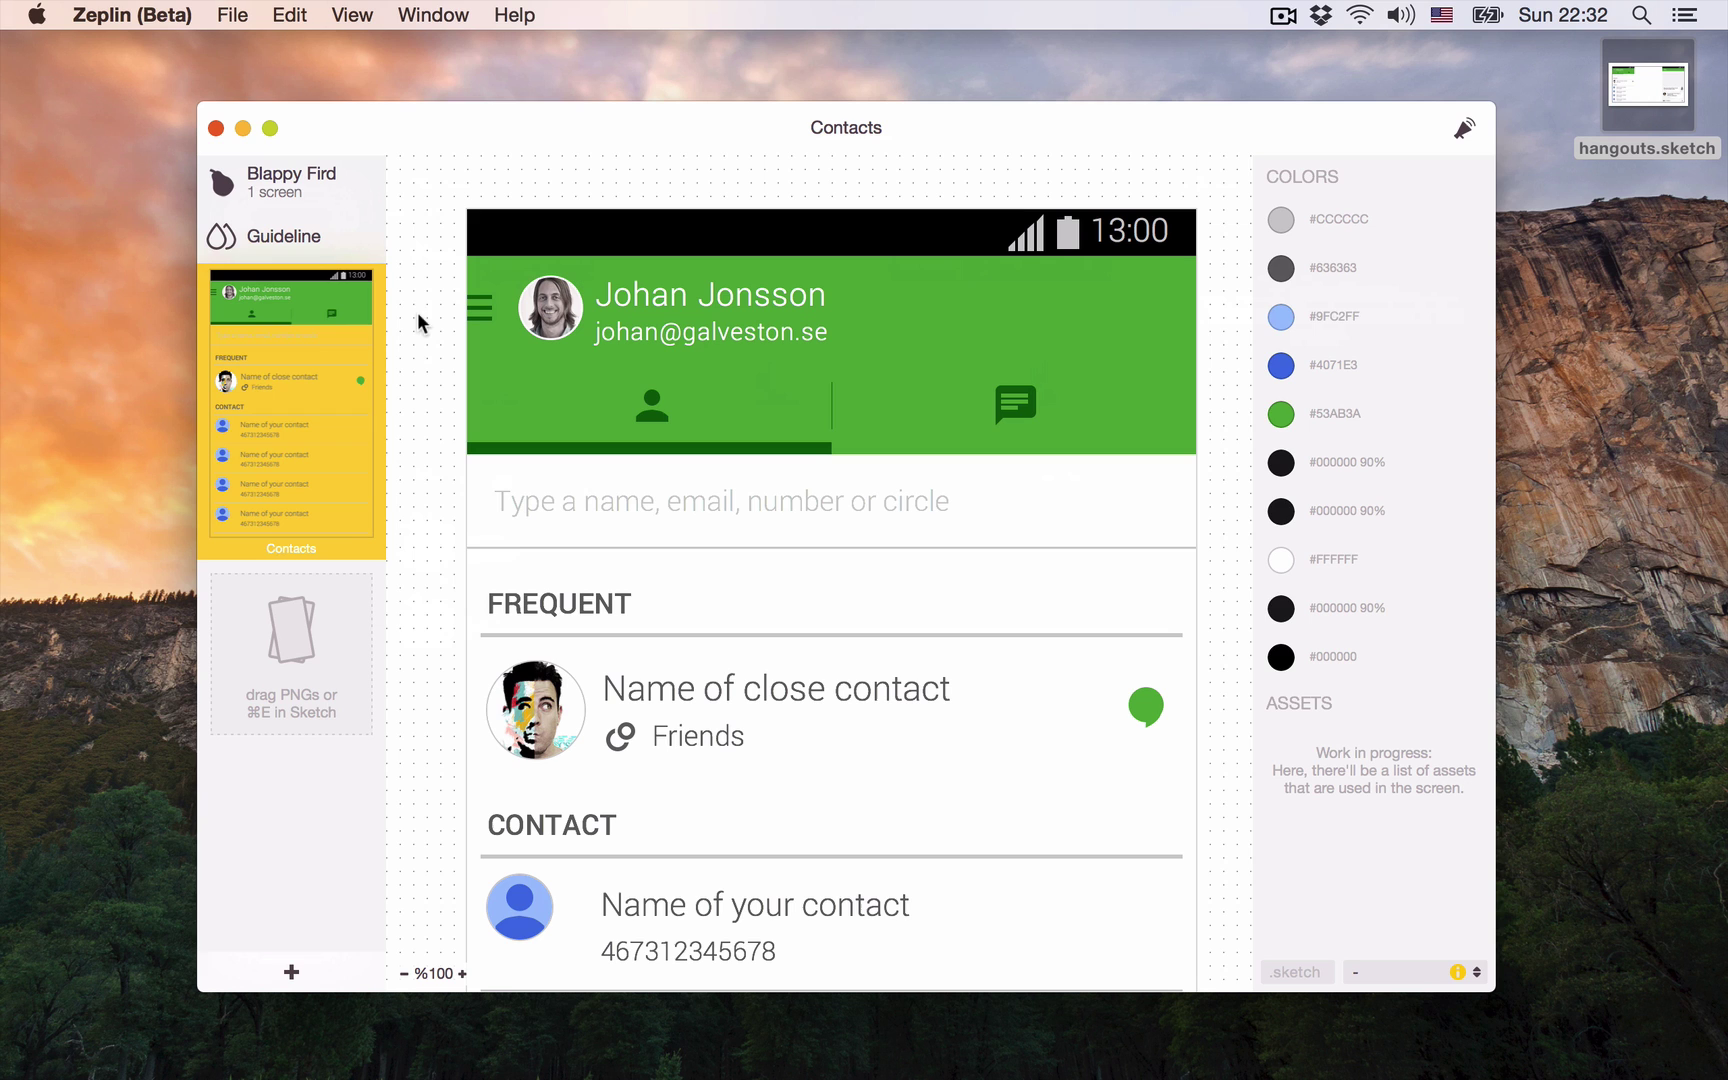
{"action": "scroll", "coordinate": [426, 424], "scroll_direction": "down", "scroll_amount": 10}
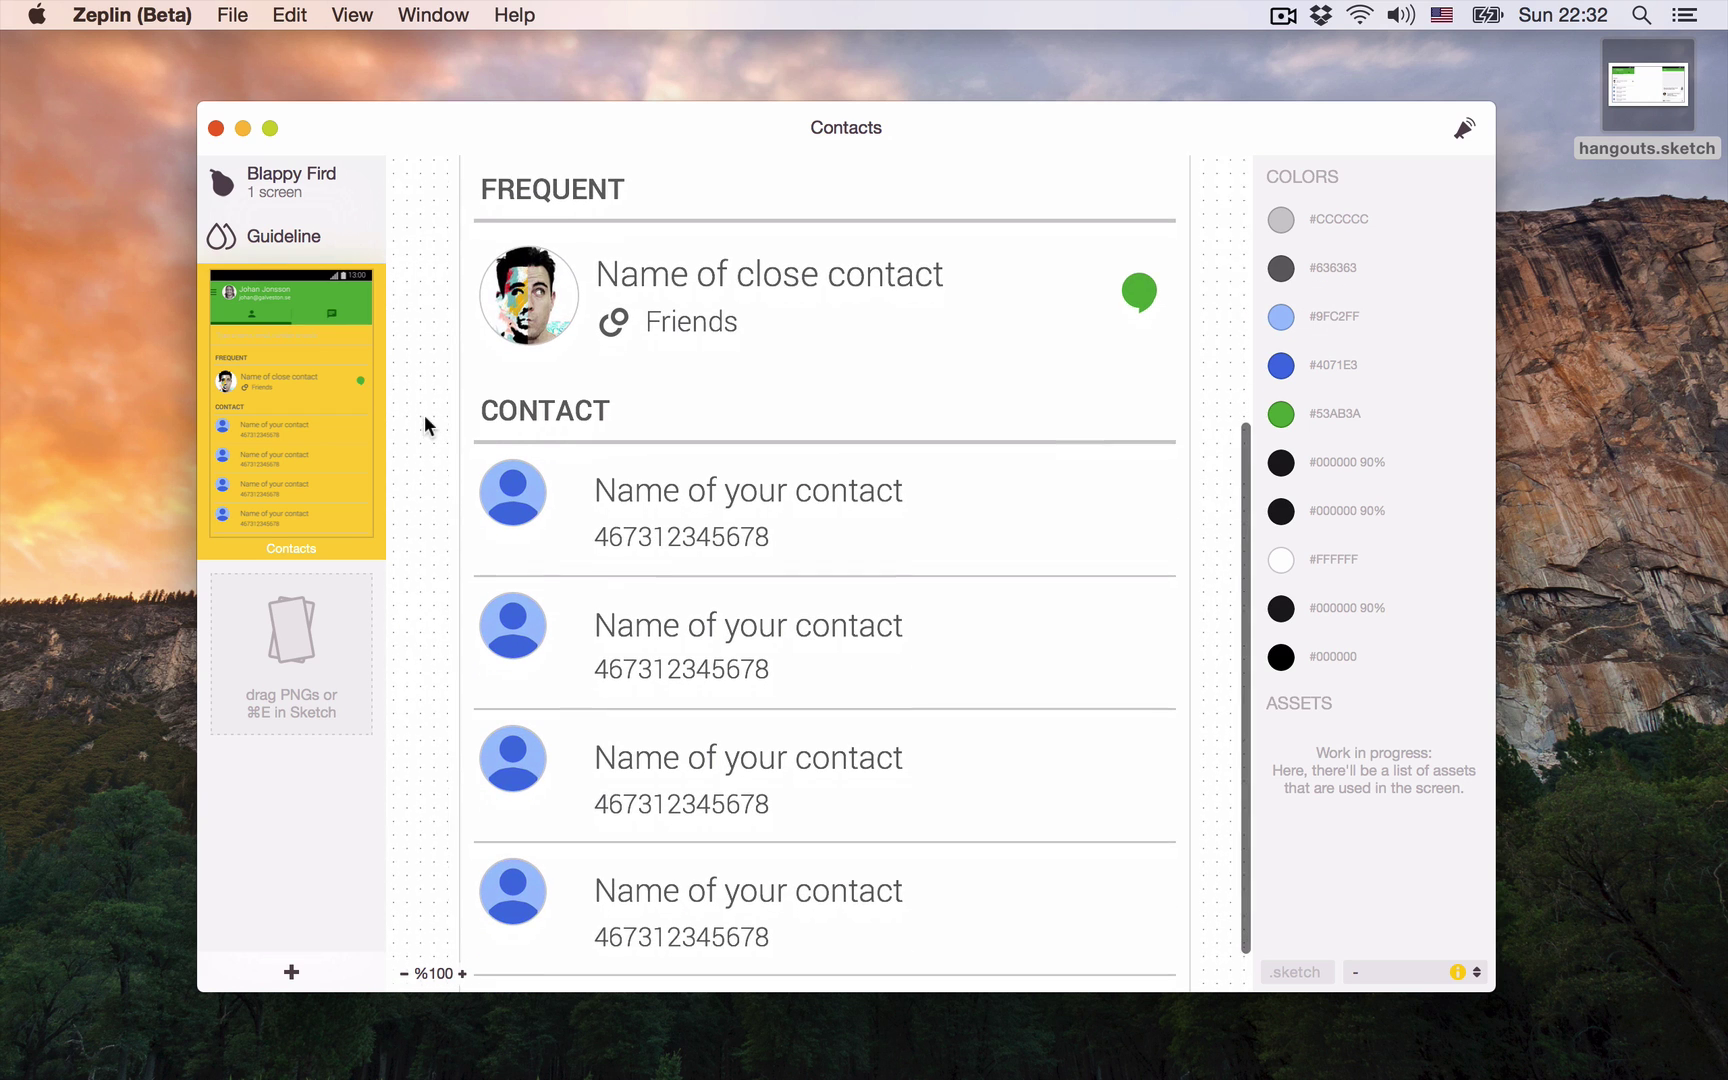
{"action": "left_click", "coordinate": [540, 490]}
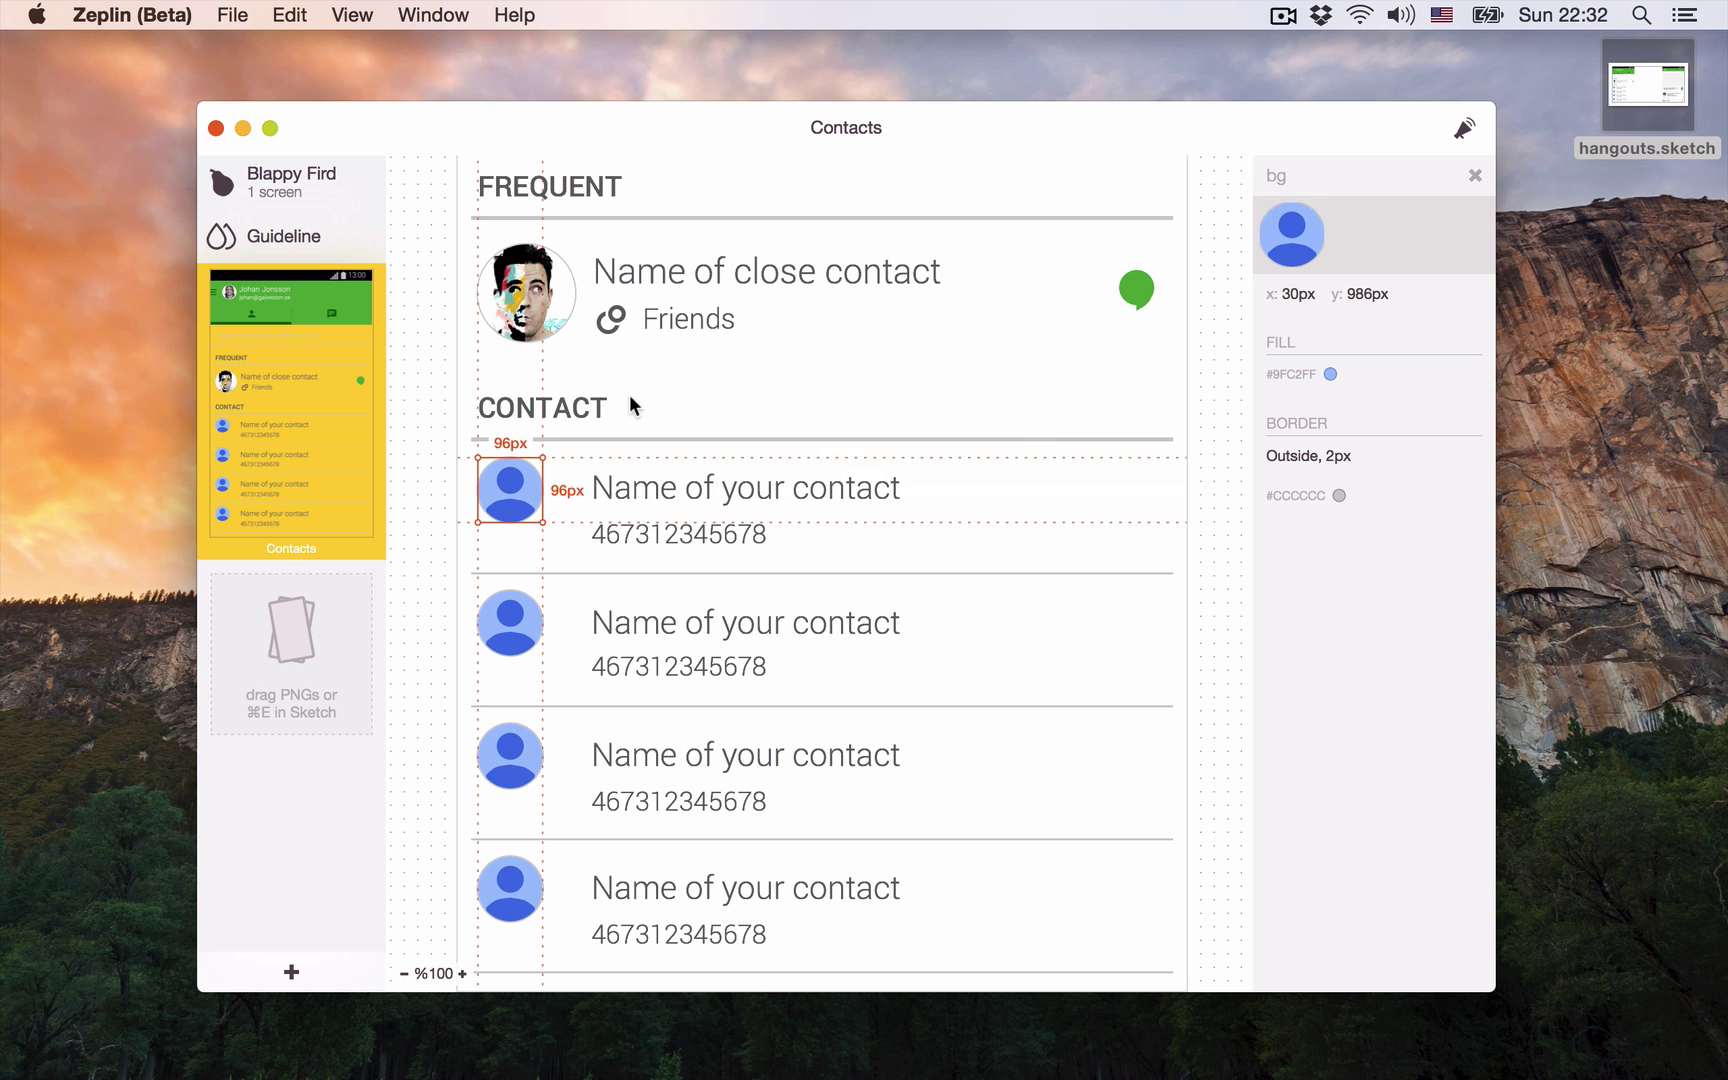
{"action": "scroll", "coordinate": [597, 578], "scroll_direction": "down", "scroll_amount": 1}
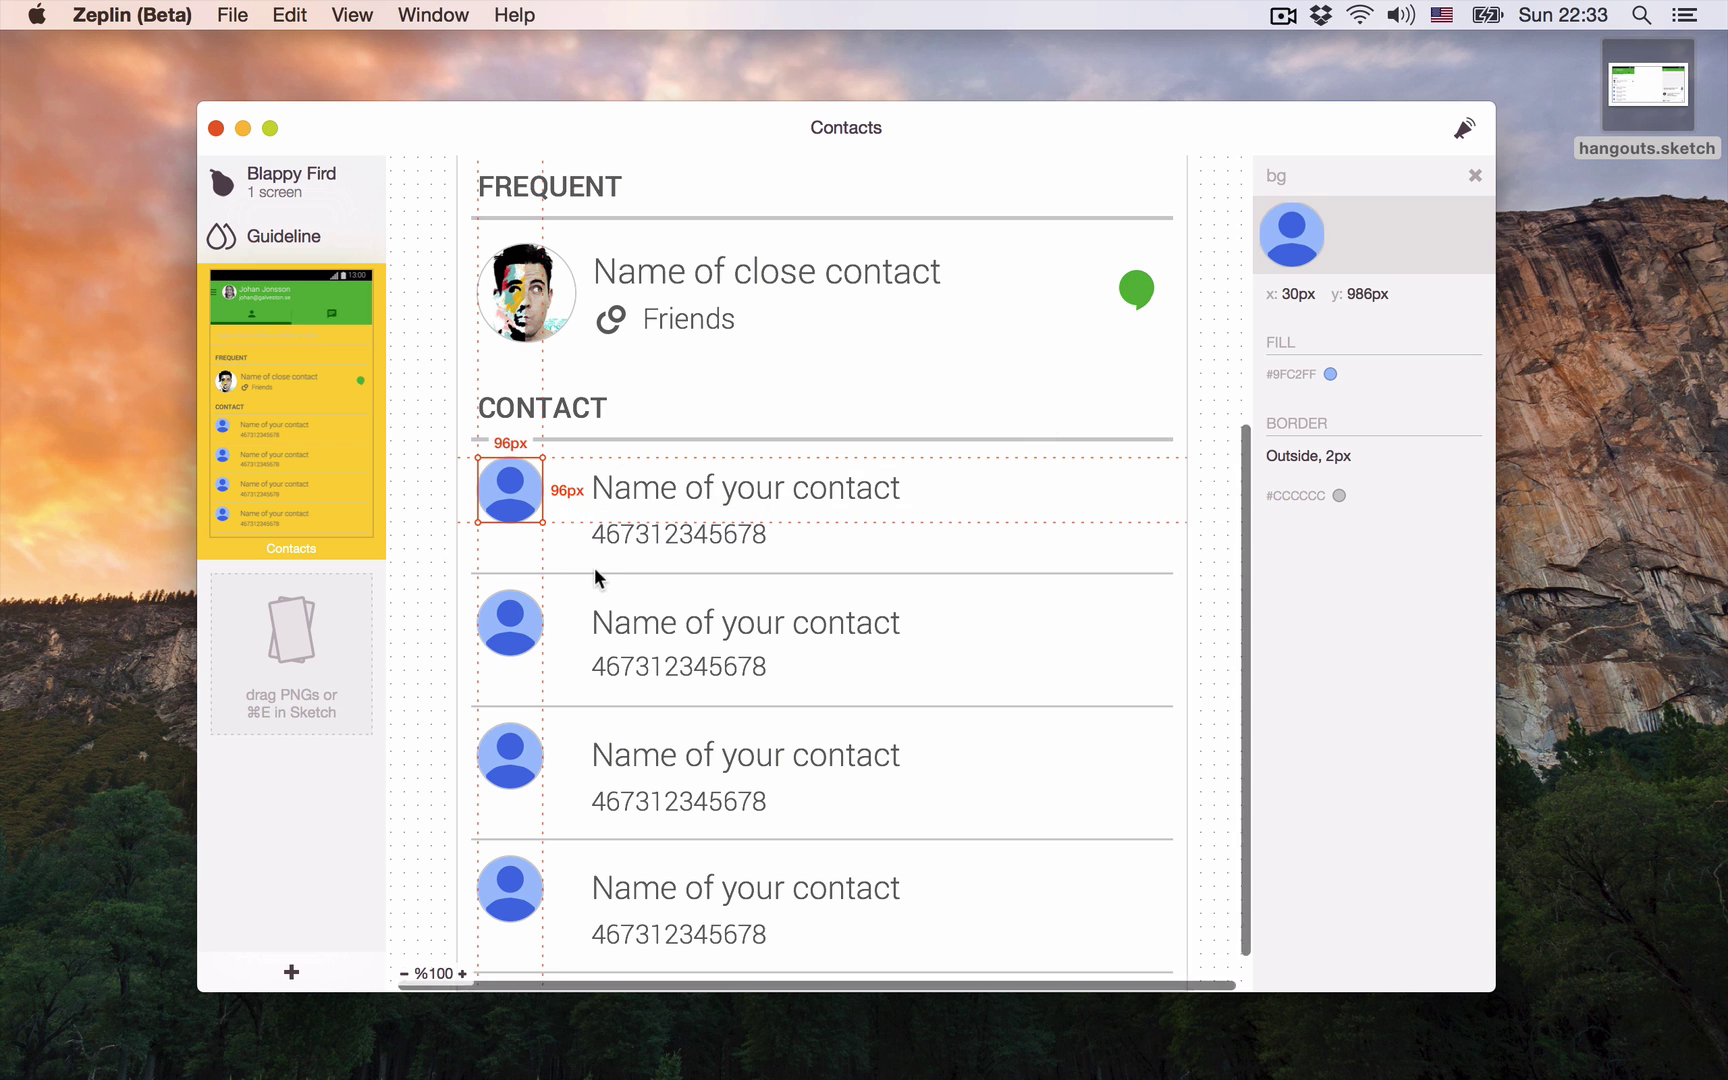
{"action": "scroll", "coordinate": [597, 578], "scroll_direction": "up", "scroll_amount": 5}
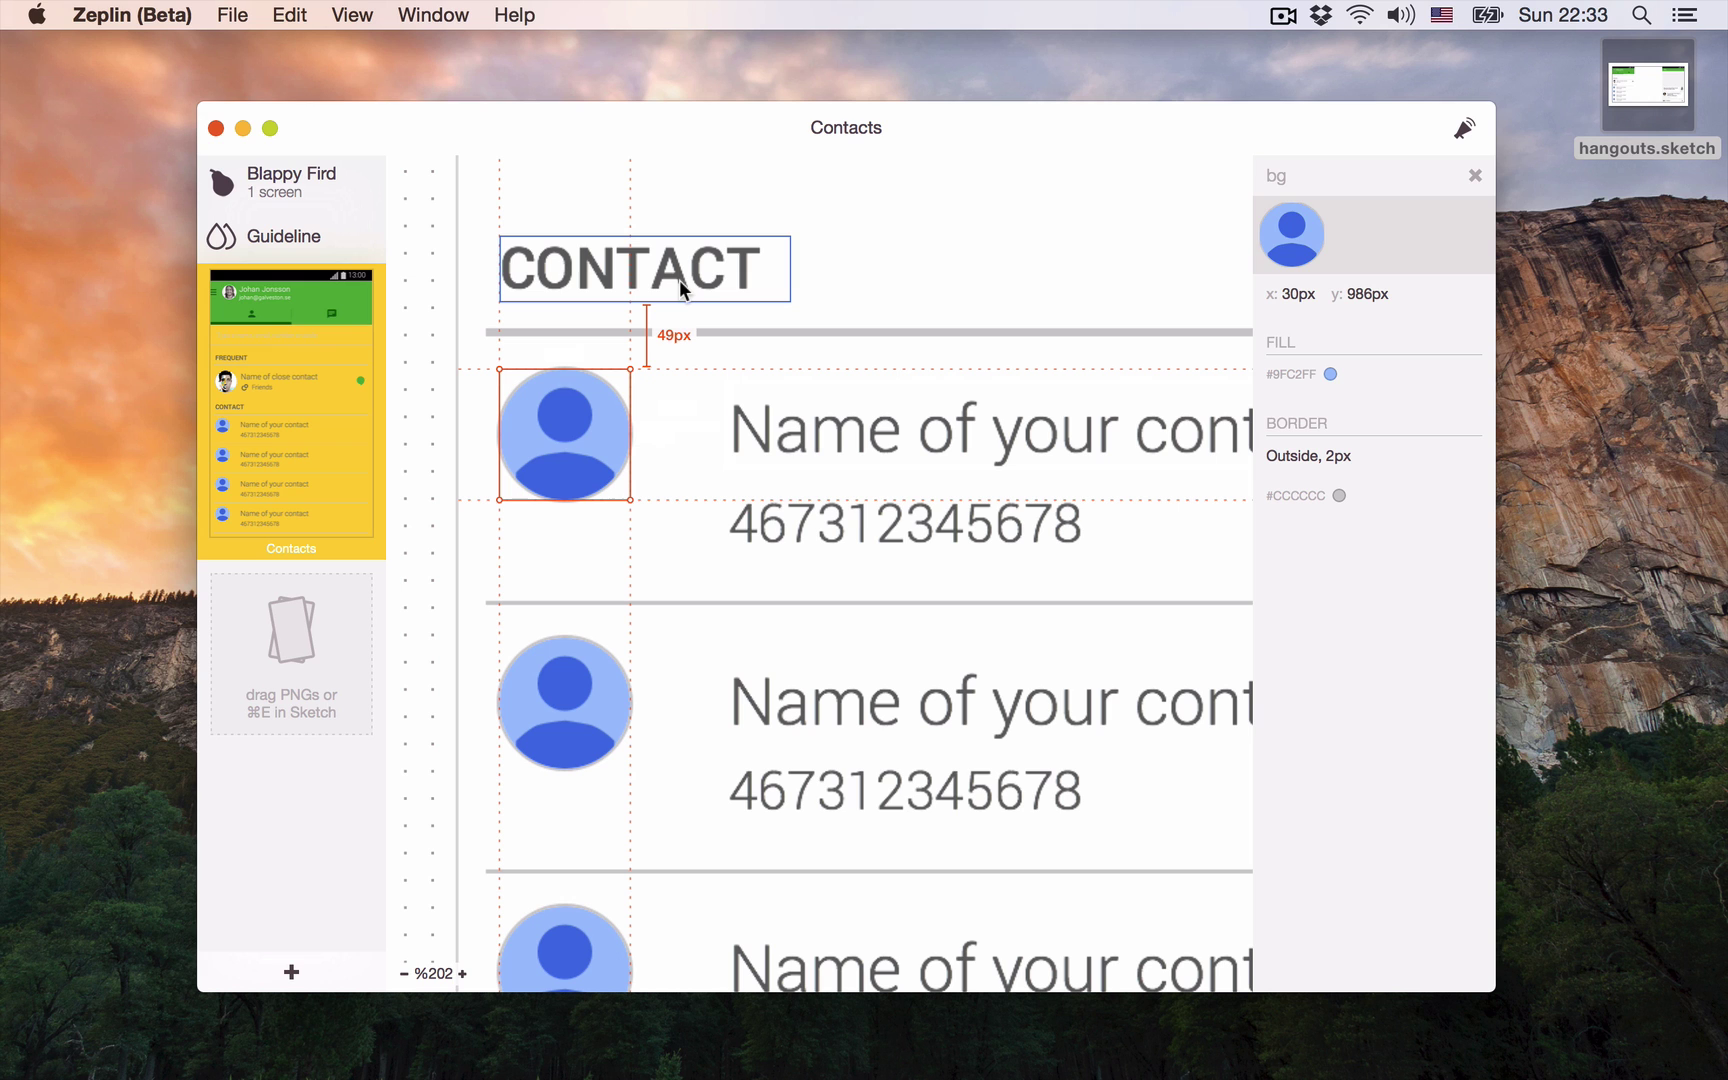
{"action": "left_click", "coordinate": [679, 407]}
{"action": "scroll", "coordinate": [679, 407], "scroll_direction": "down", "scroll_amount": 5}
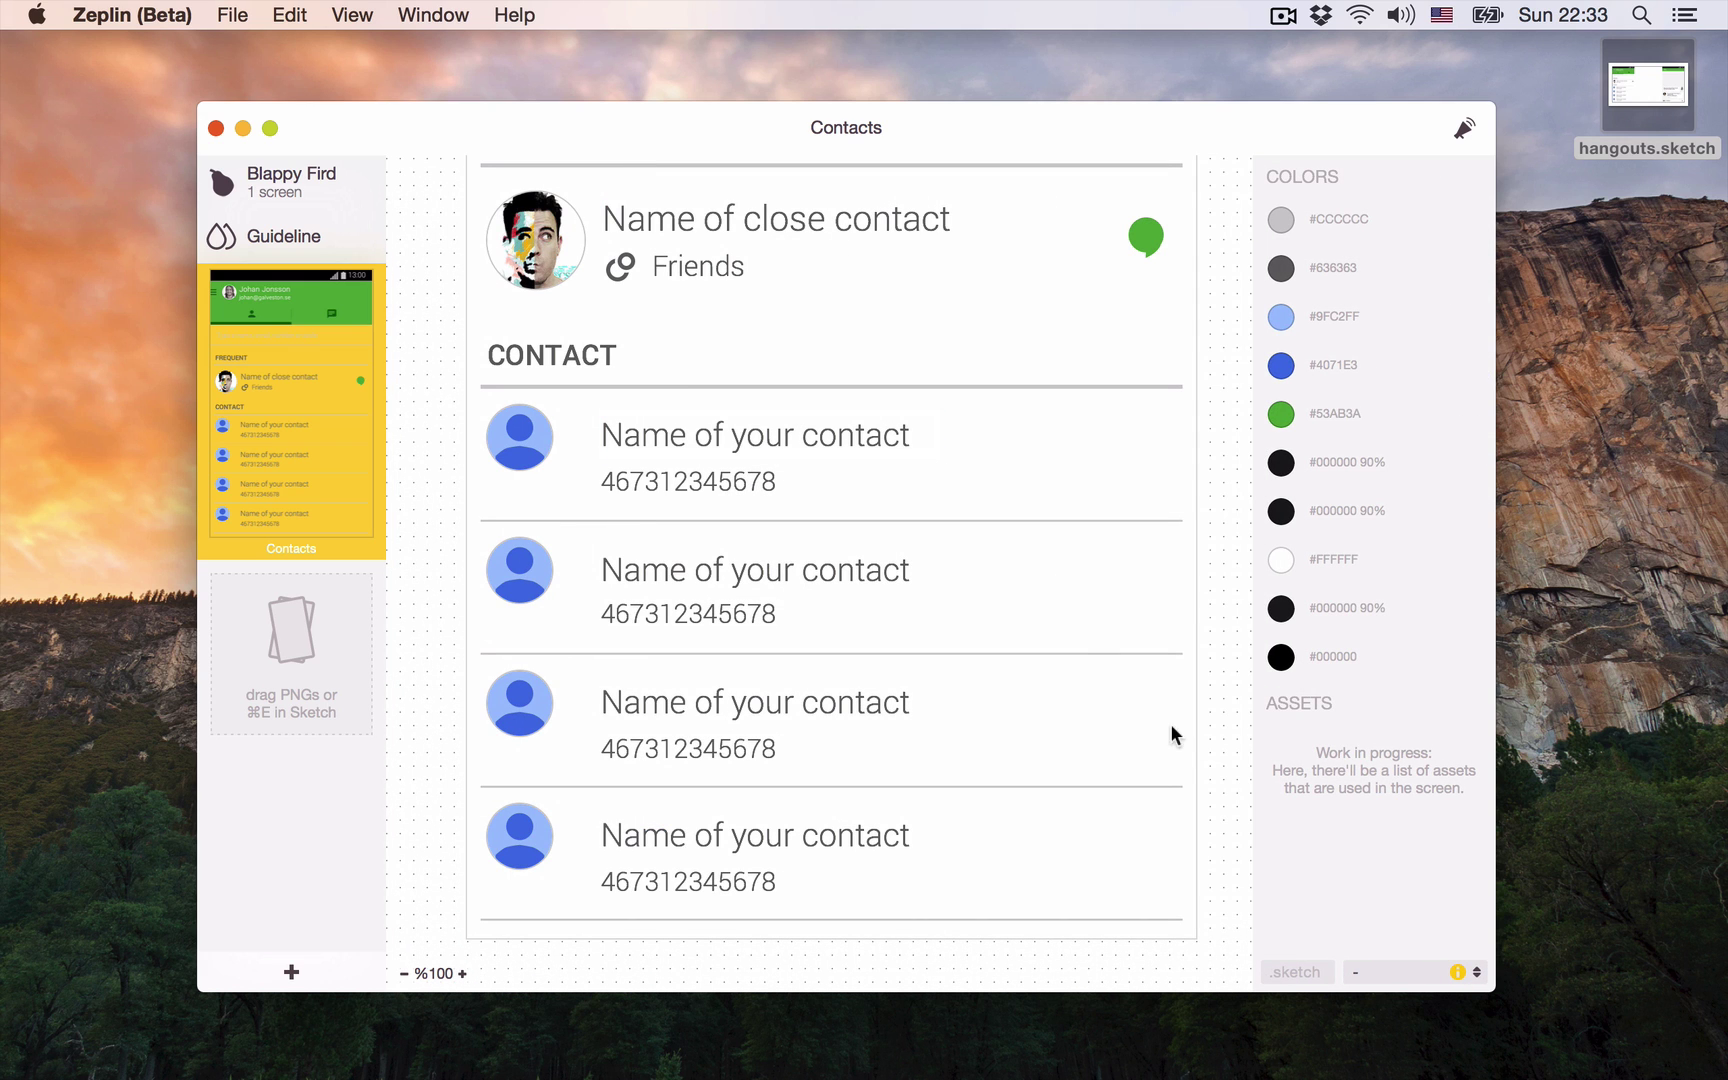
{"action": "left_click", "coordinate": [1413, 963]}
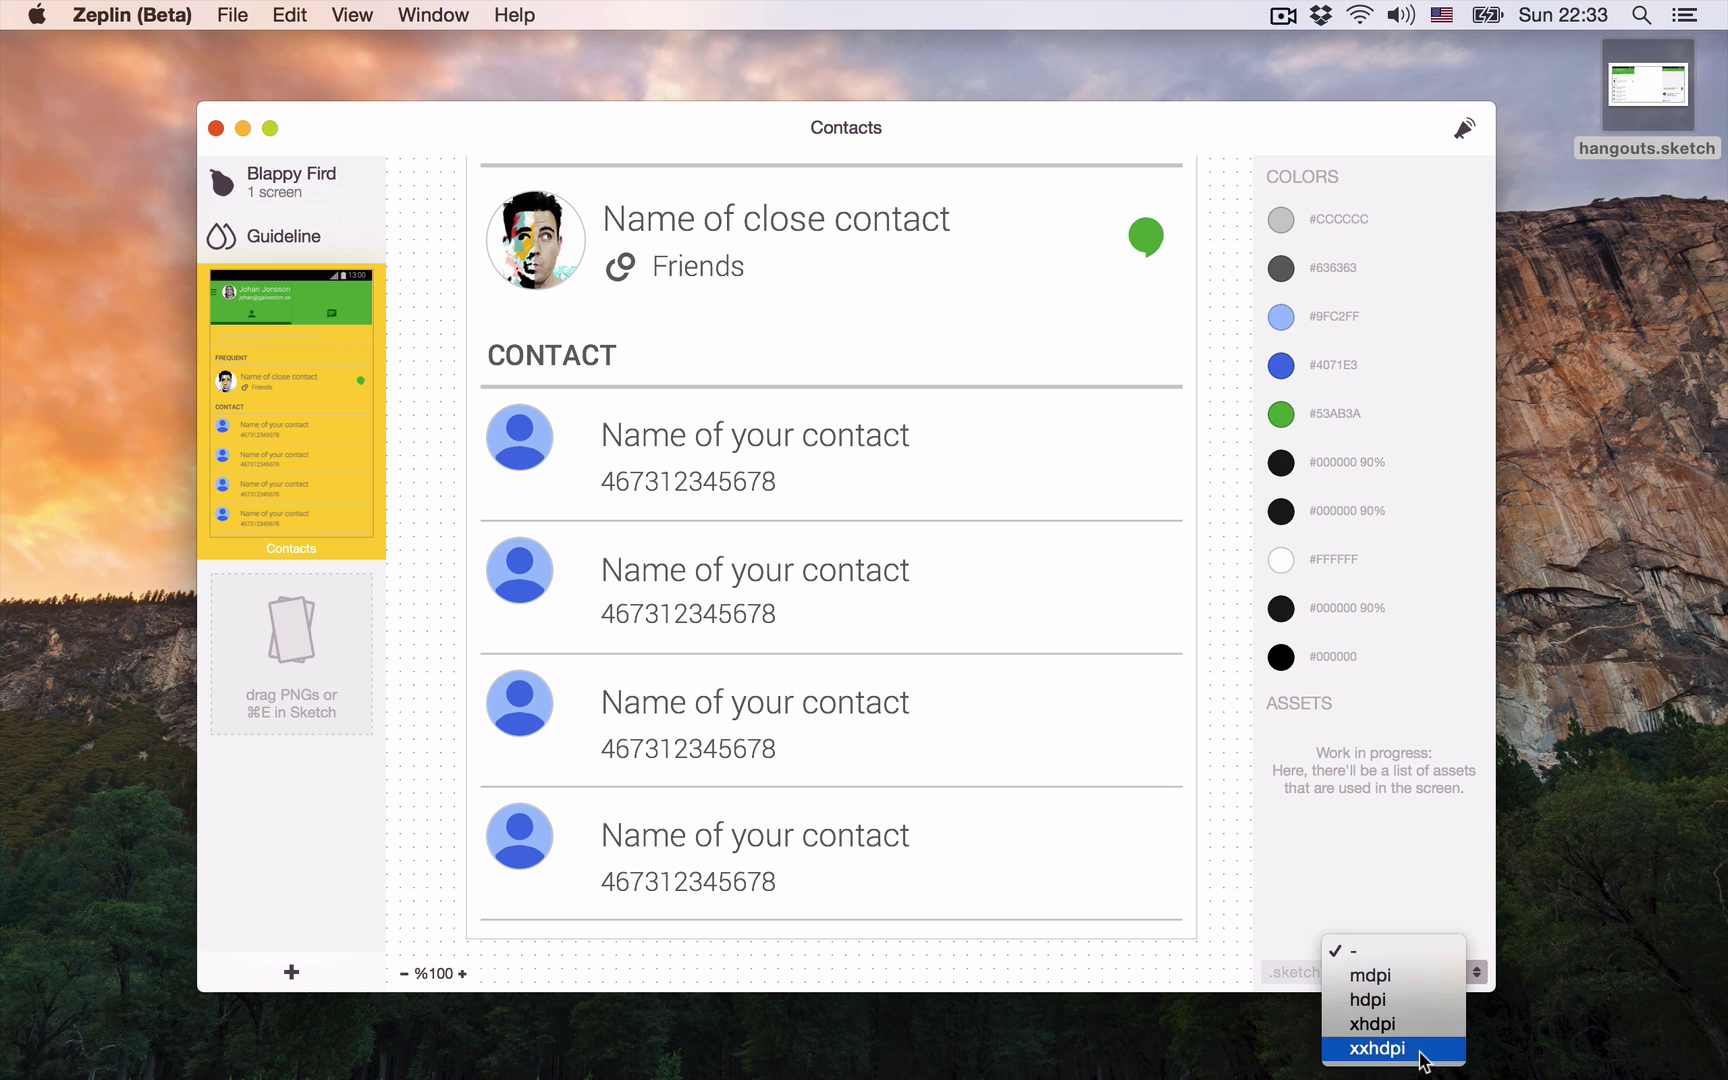
Step: Switch density to xxhdpi, check the avatar in dp, and copy the search placeholder text
{"action": "left_click", "coordinate": [1415, 1045]}
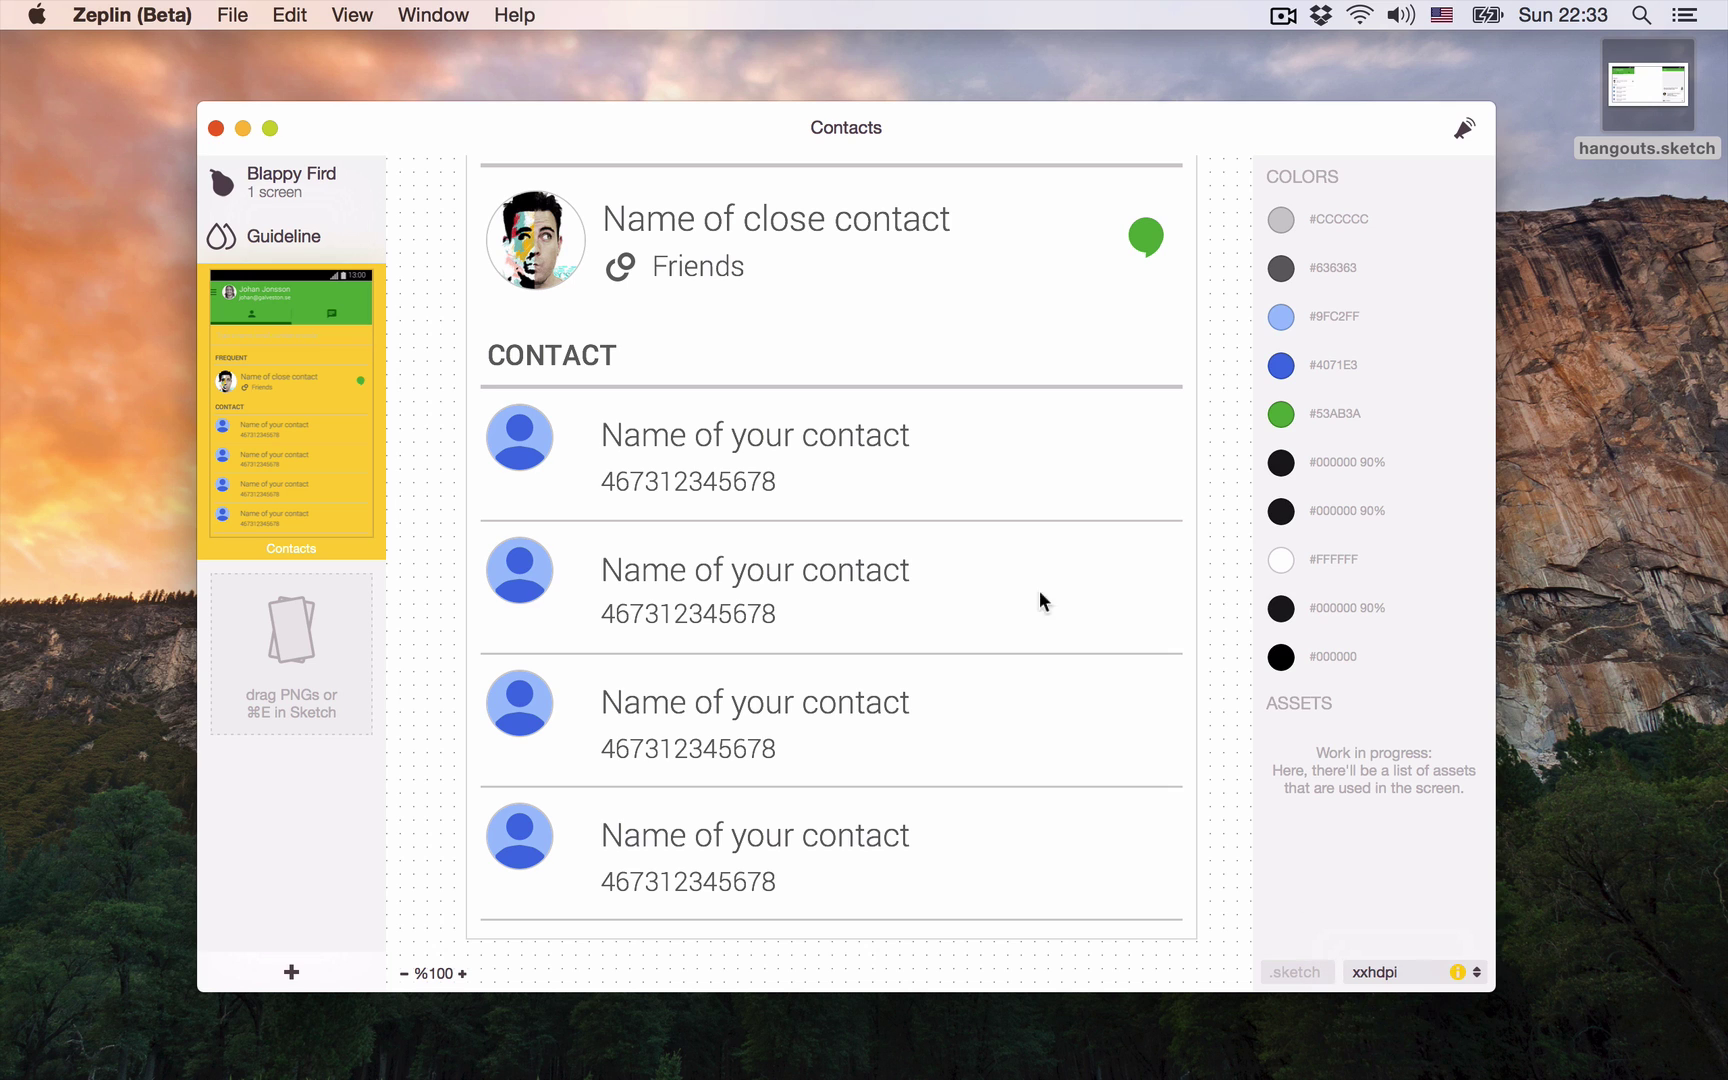
{"action": "left_click", "coordinate": [548, 437]}
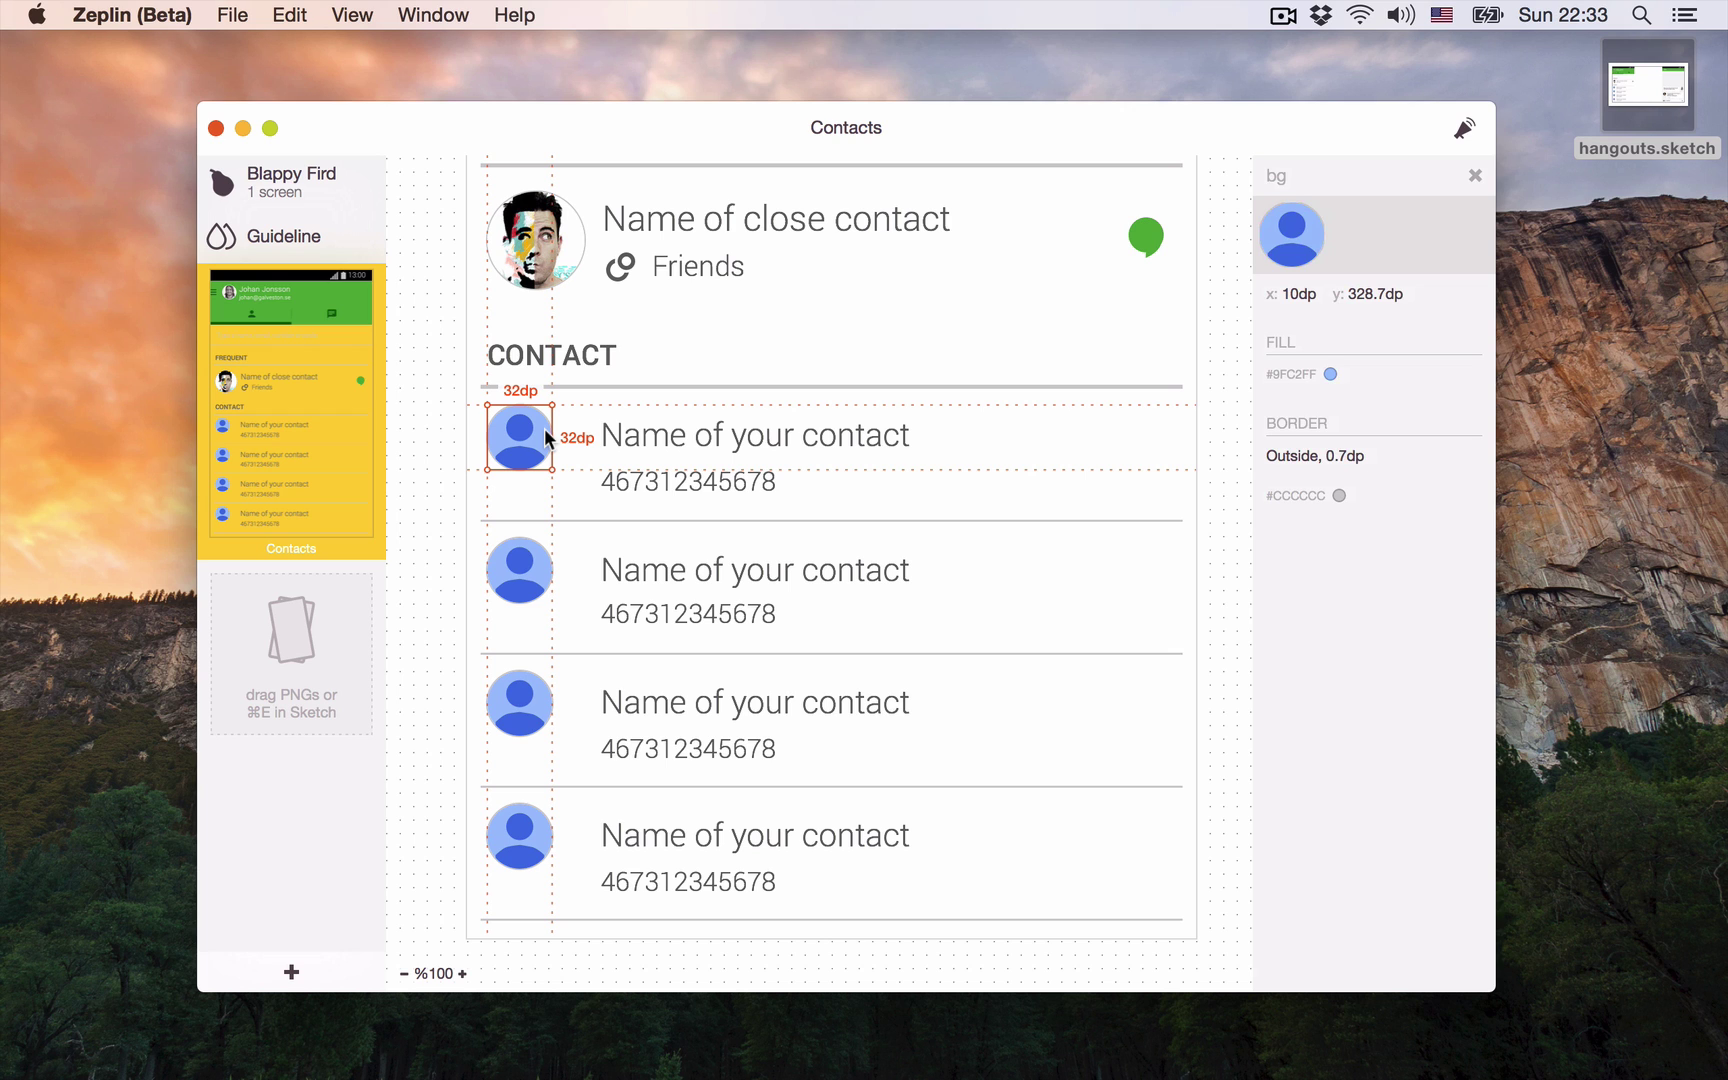
{"action": "scroll", "coordinate": [620, 345], "scroll_direction": "up", "scroll_amount": 5}
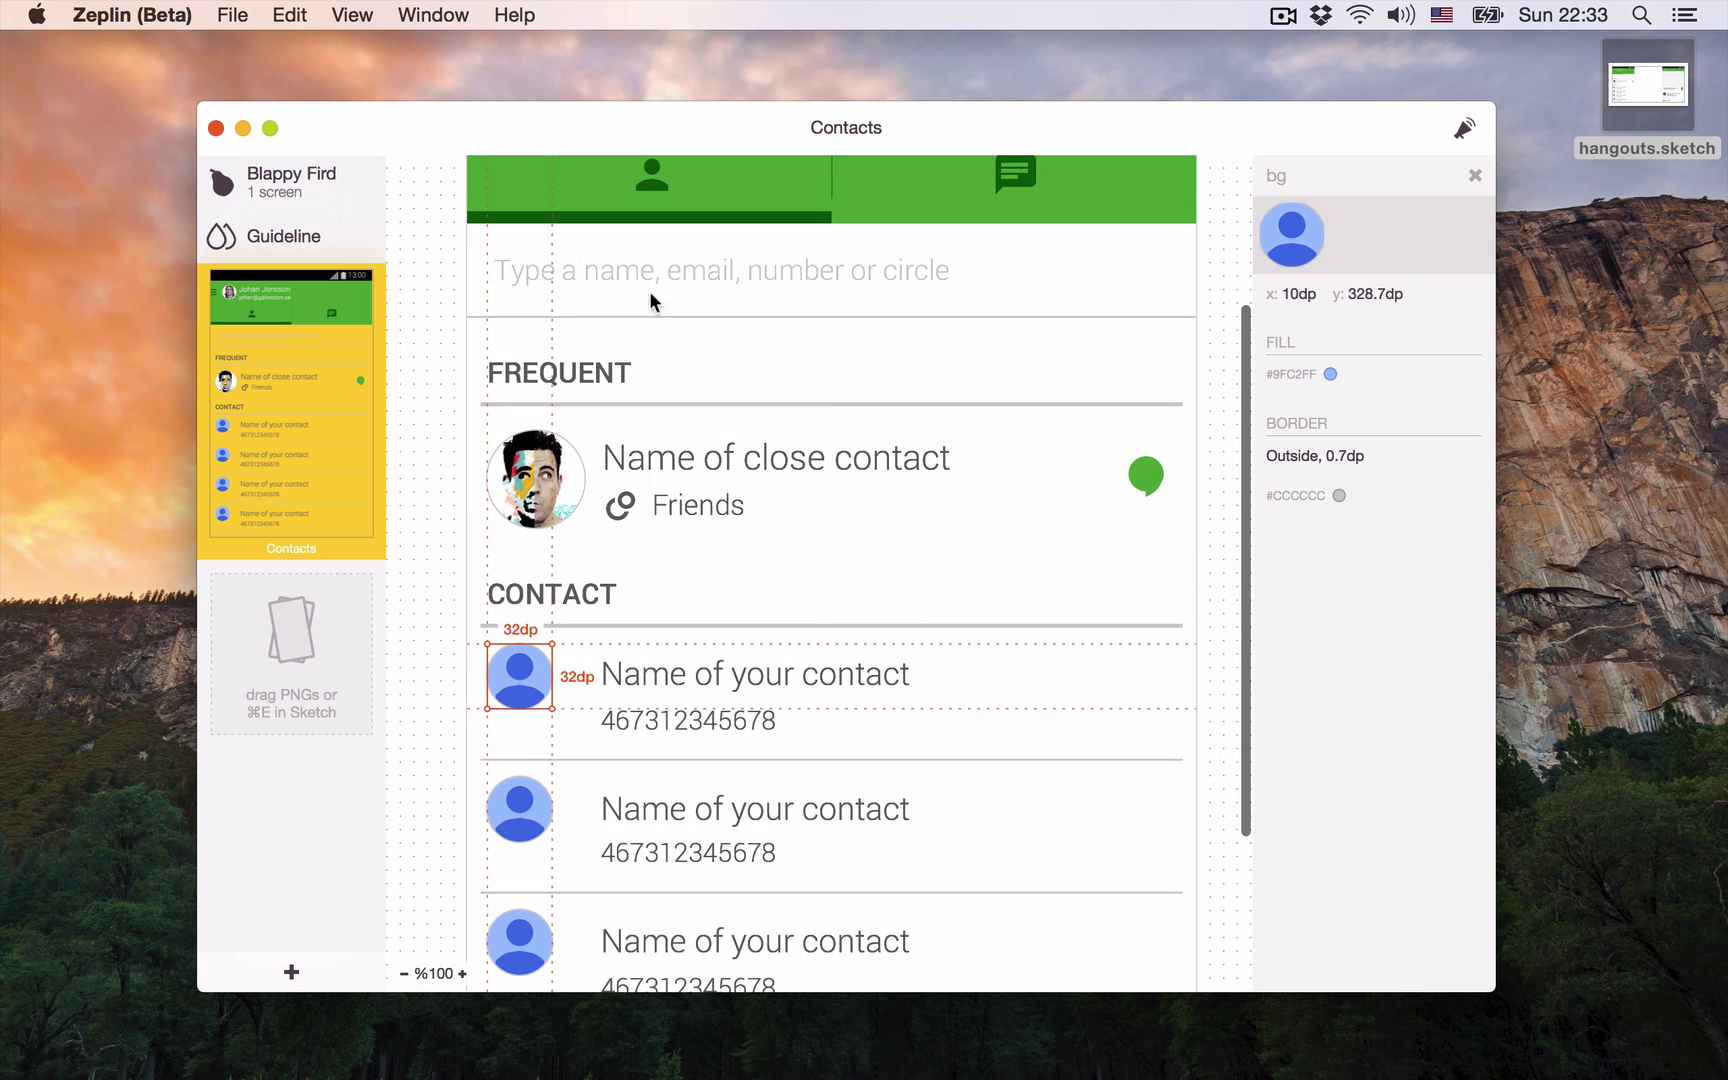
{"action": "left_click", "coordinate": [675, 283]}
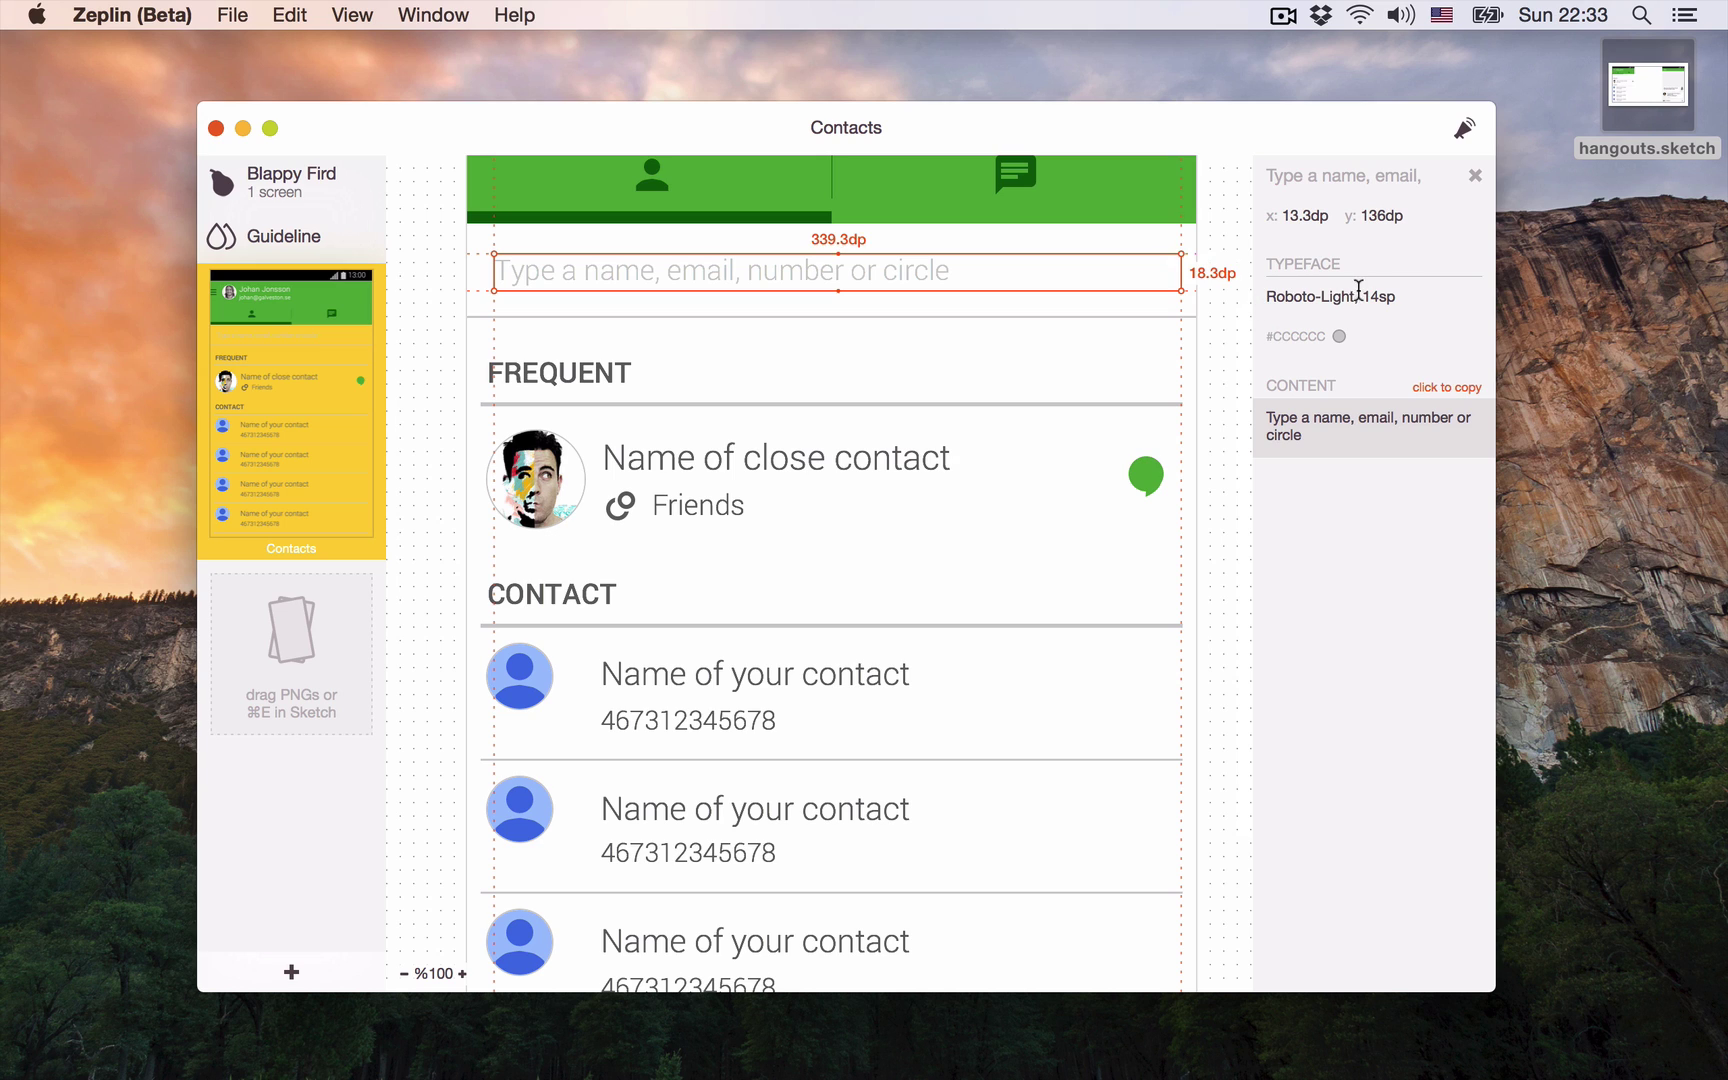
{"action": "left_click", "coordinate": [1388, 455]}
Step: Save #CCCCCC, #636363 and #53AB3A to the palette, then view the Guideline page
{"action": "left_click", "coordinate": [1474, 340]}
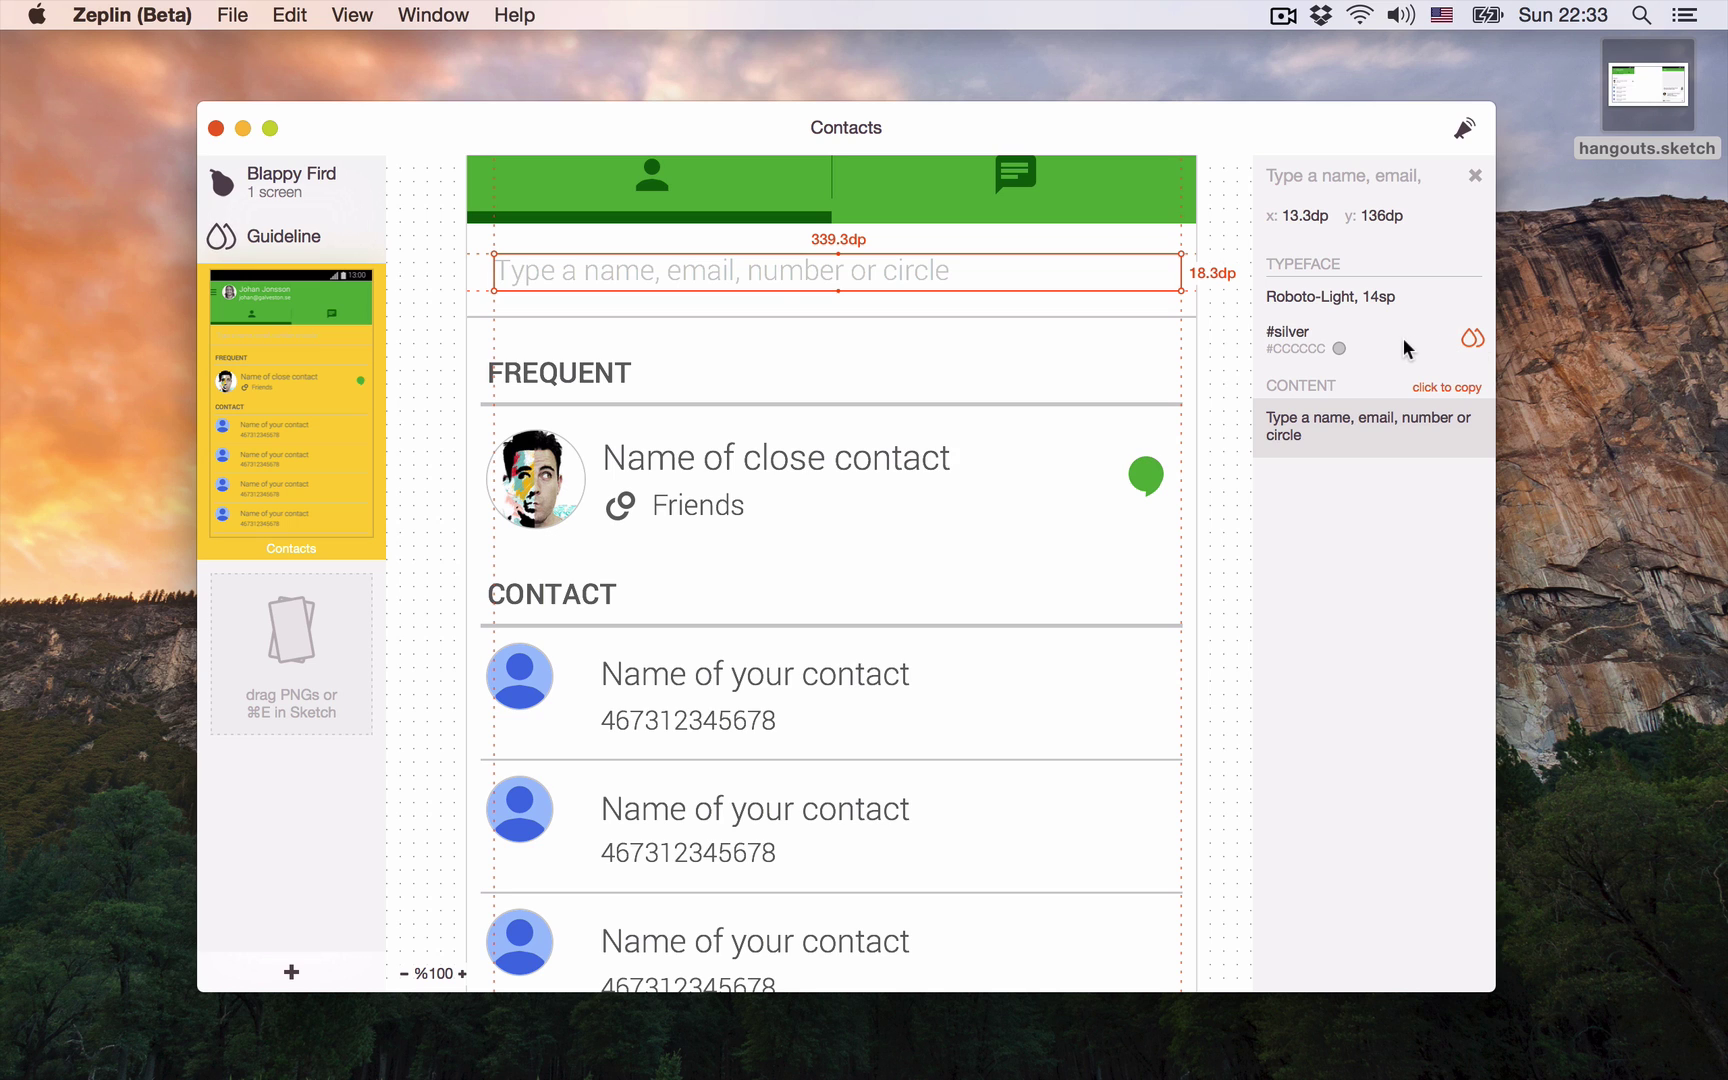
{"action": "left_click", "coordinate": [926, 452]}
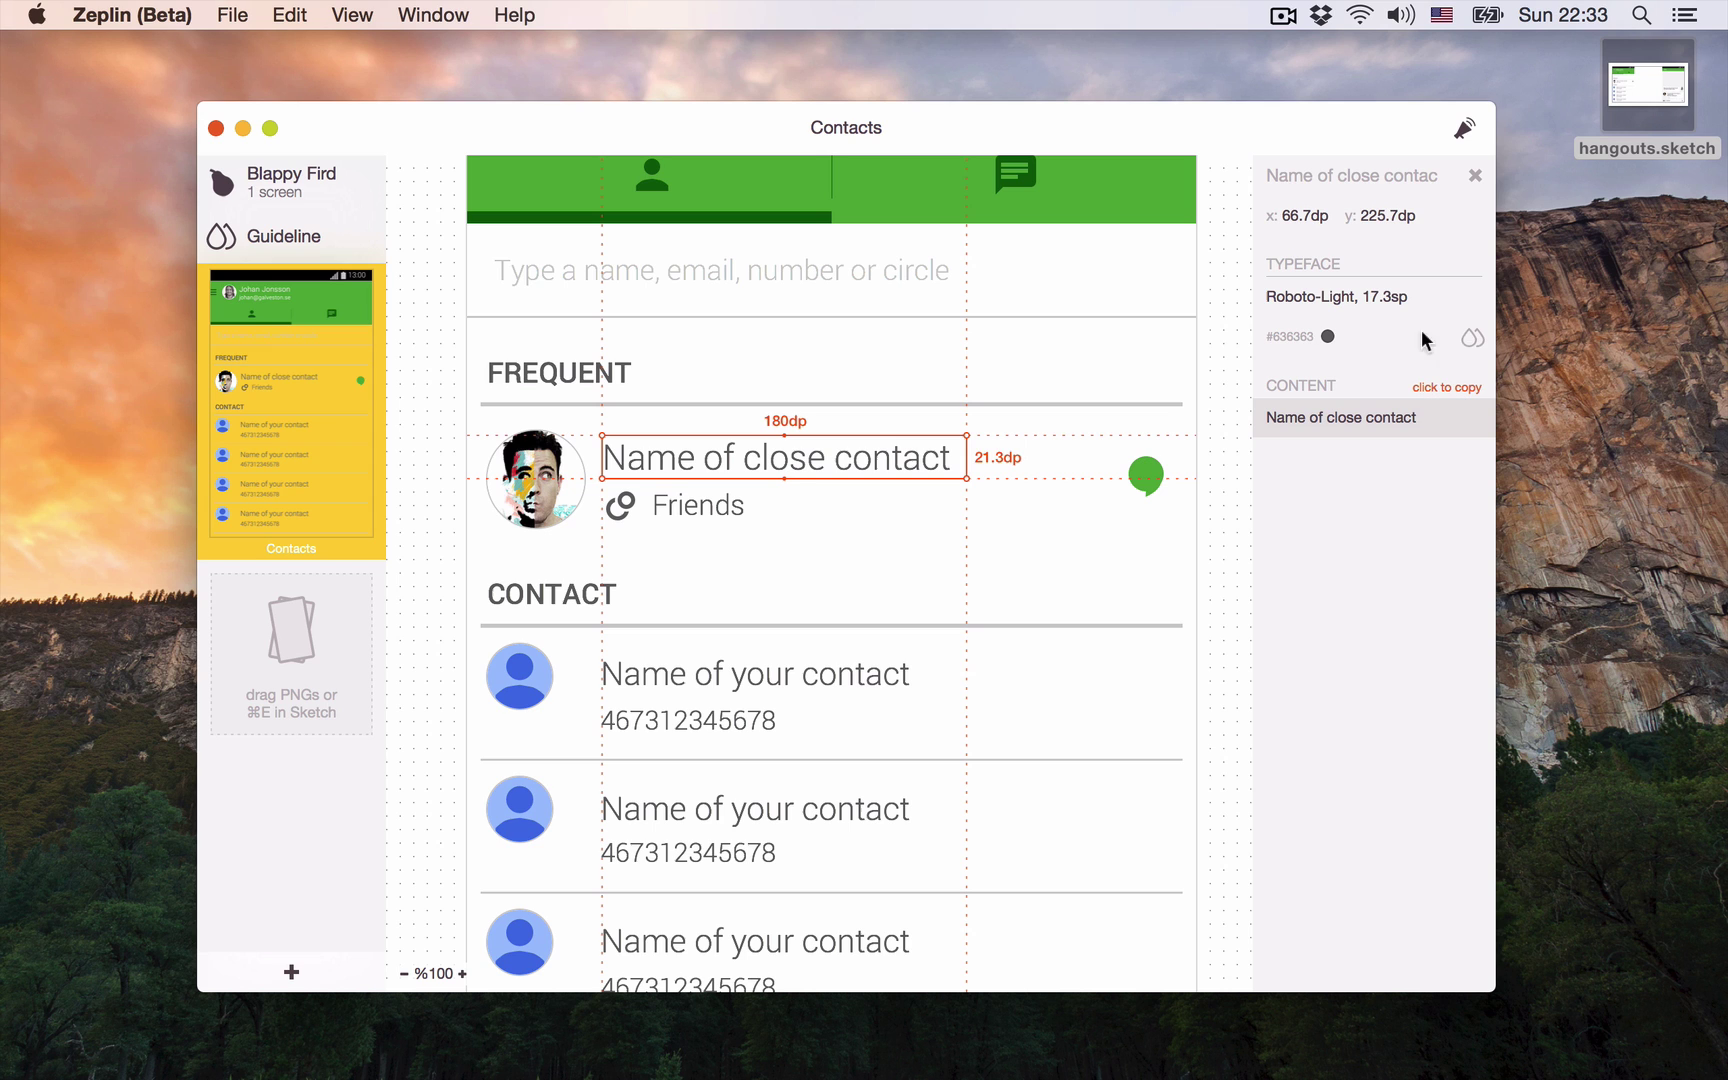
{"action": "left_click", "coordinate": [1472, 338]}
{"action": "scroll", "coordinate": [987, 417], "scroll_direction": "up", "scroll_amount": 5}
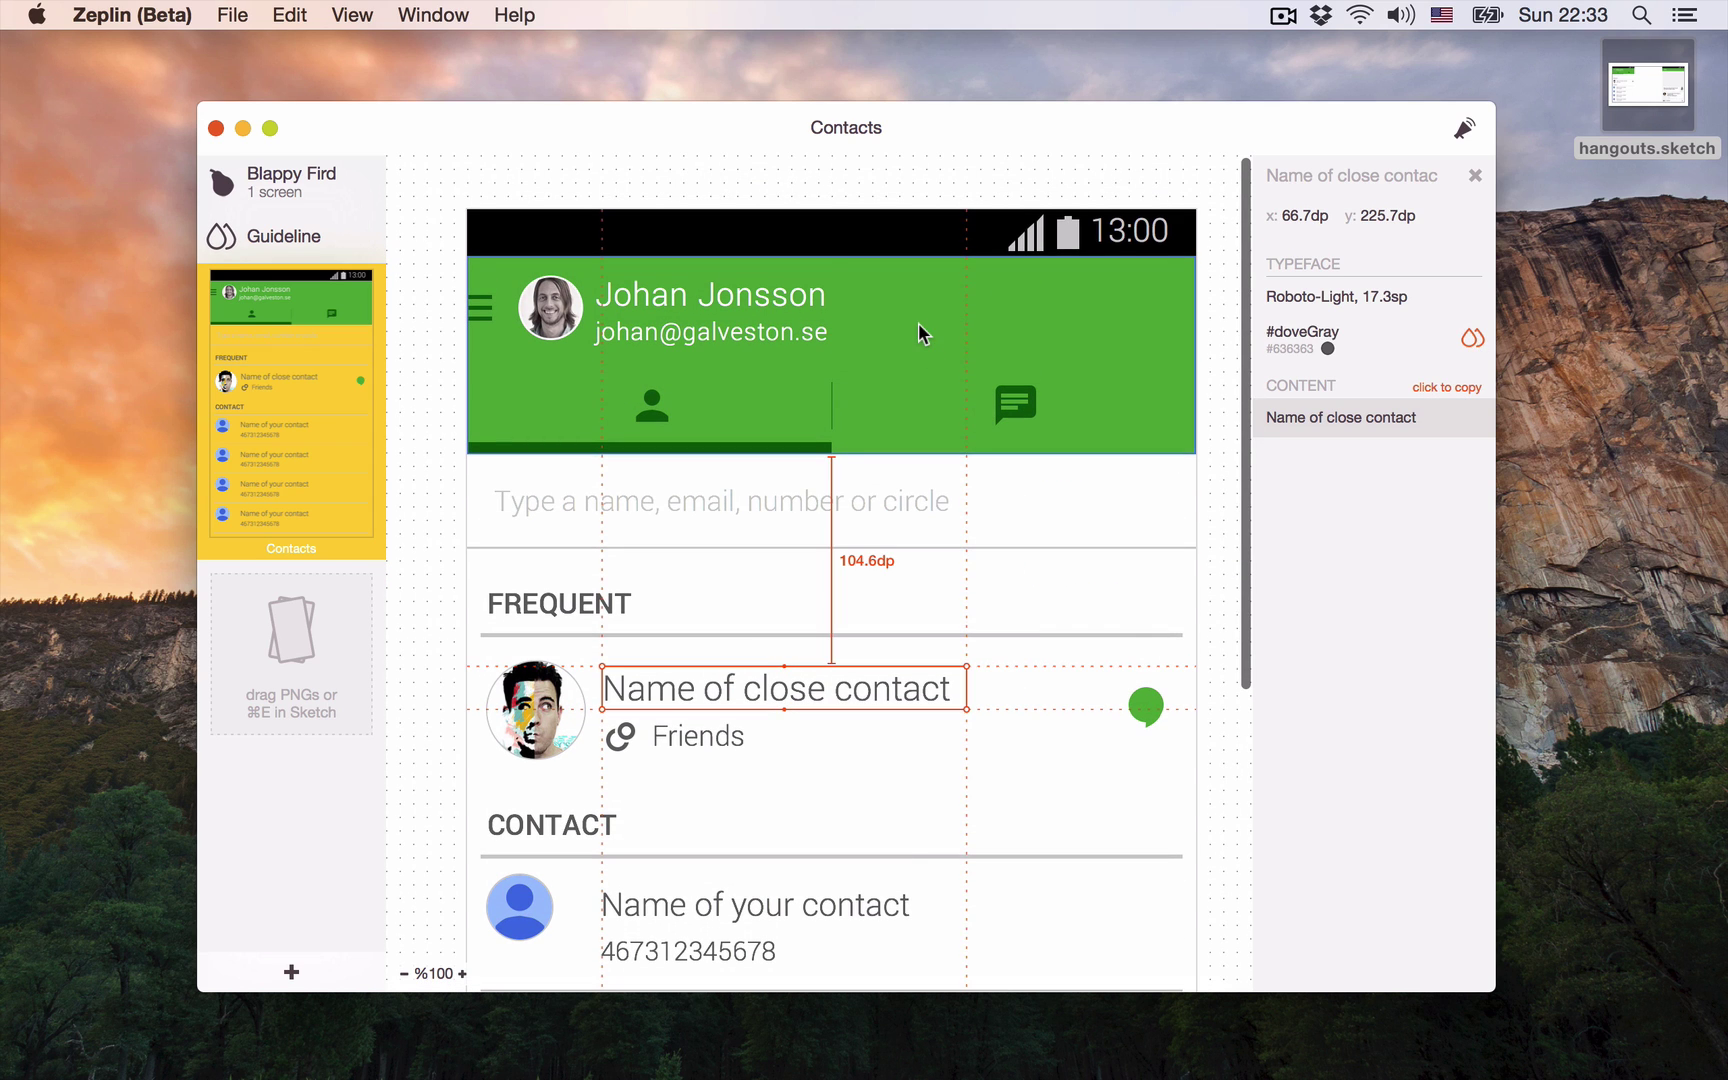
{"action": "left_click", "coordinate": [921, 333]}
{"action": "left_click", "coordinate": [1472, 374]}
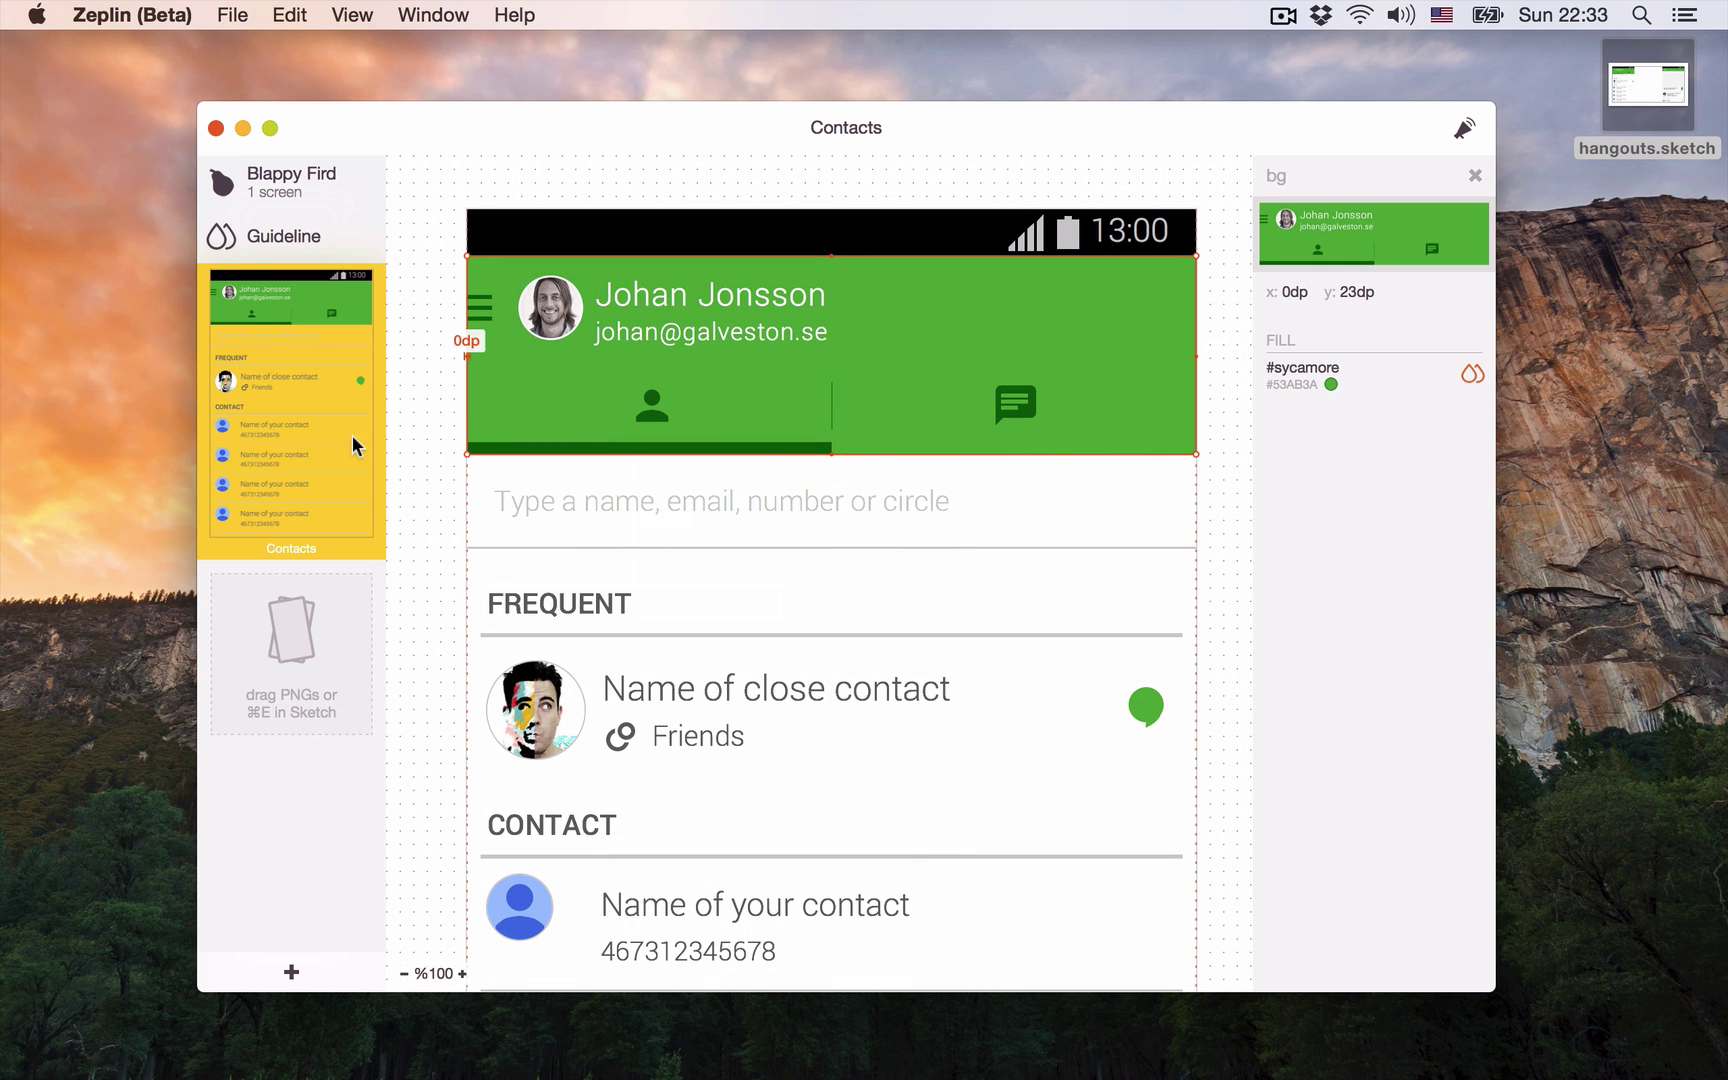
{"action": "left_click", "coordinate": [283, 236]}
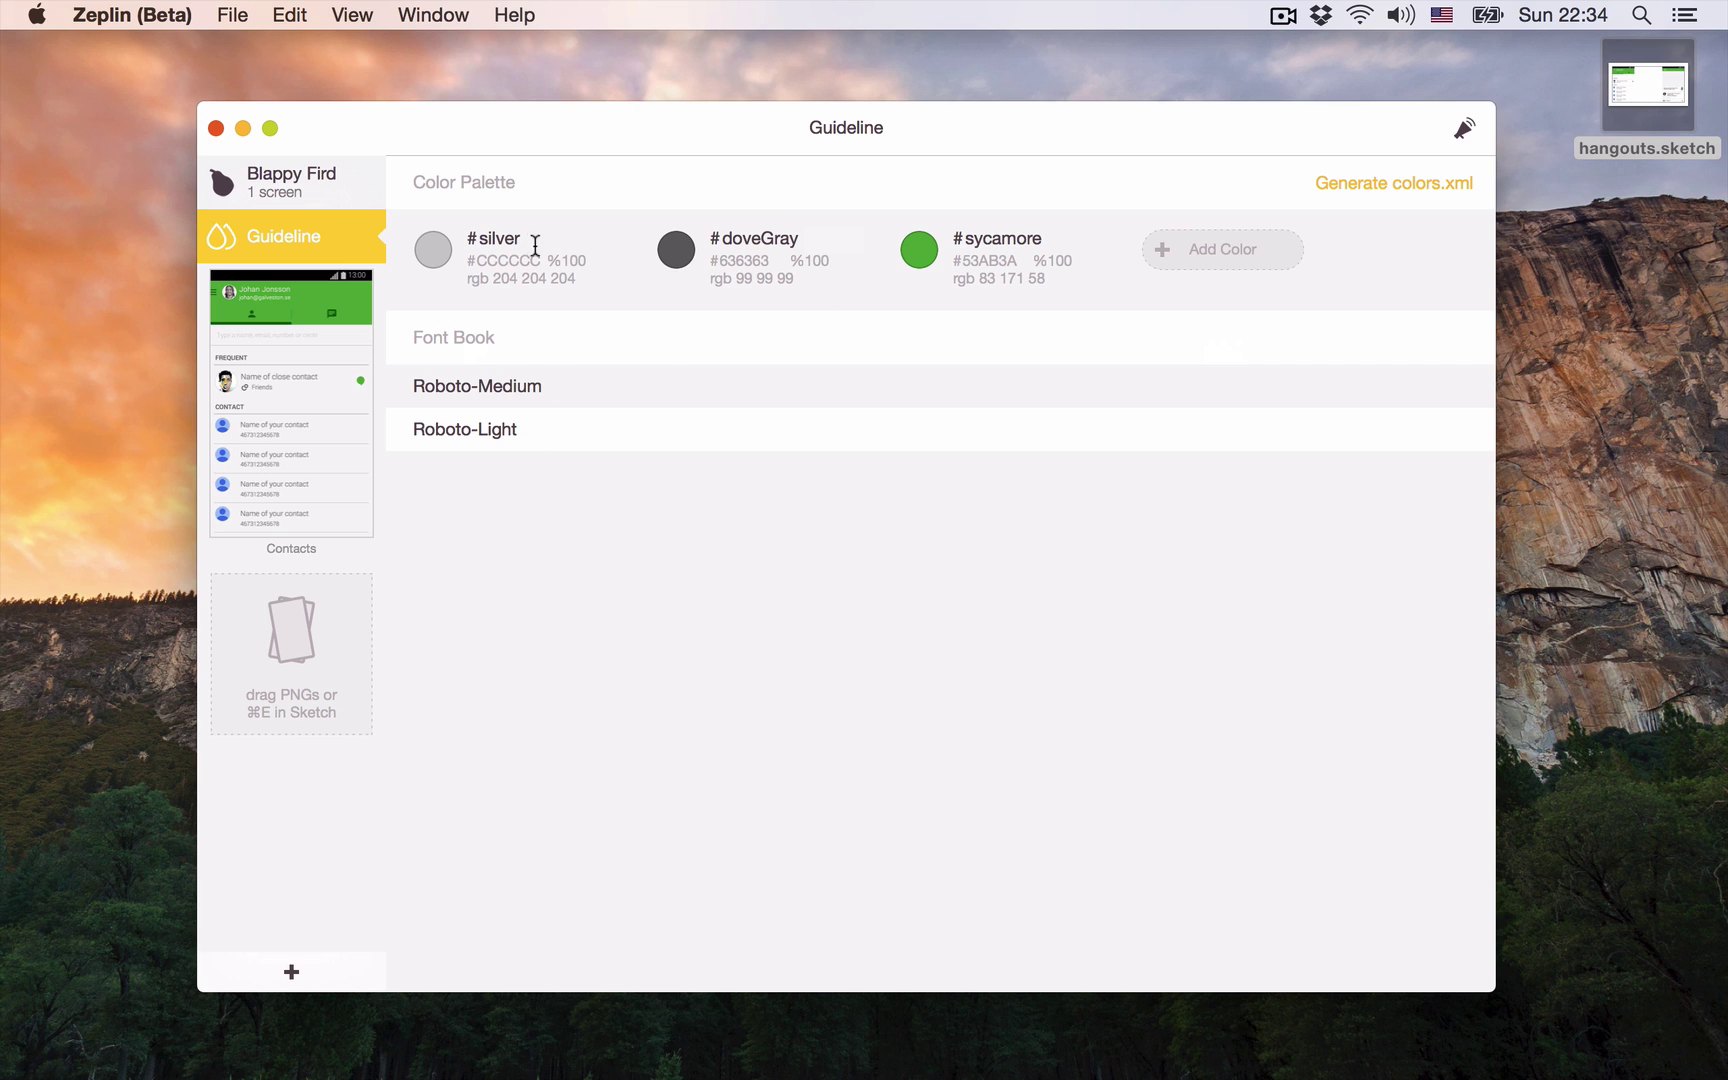
Step: Generate colors.xml from the palette, save it to the desktop, and select the file
{"action": "left_click", "coordinate": [527, 238]}
{"action": "left_click", "coordinate": [1365, 182]}
{"action": "left_click", "coordinate": [1092, 355]}
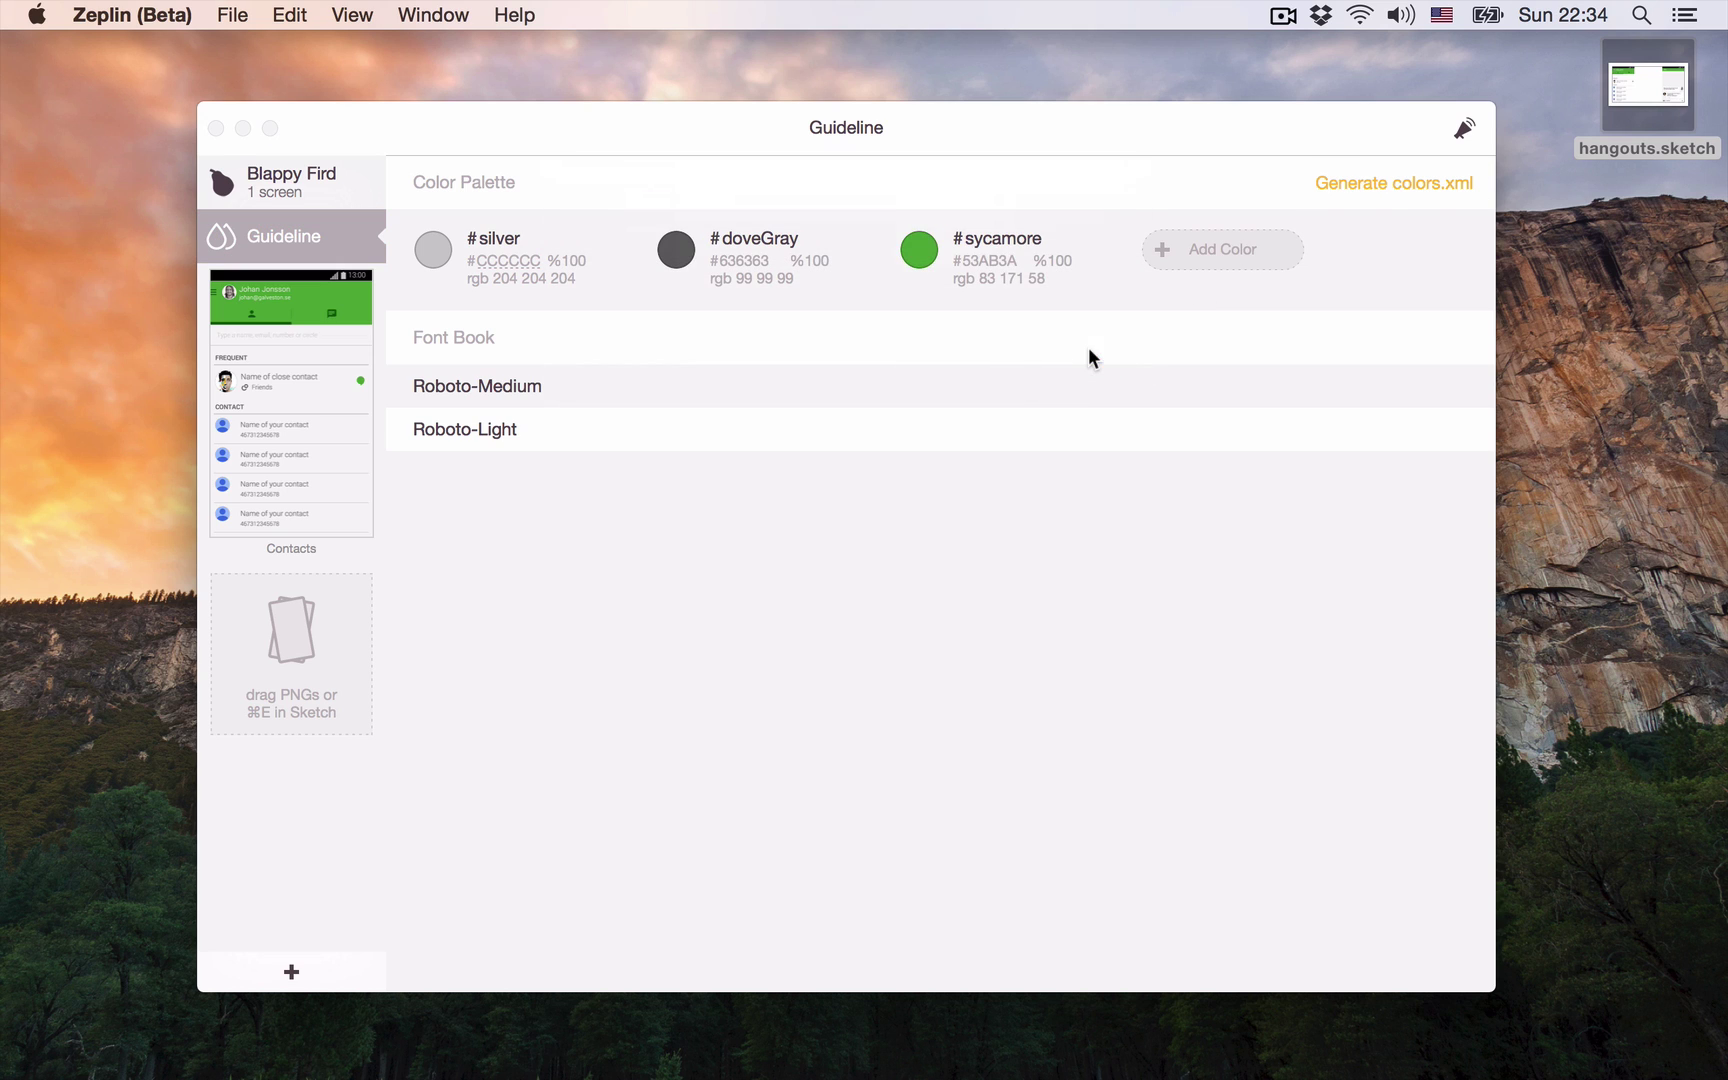
{"action": "left_click", "coordinate": [1640, 225]}
Step: Quick Look colors.xml to check its silver, dove_gray and sycamore entries, then return to Zeplin
{"action": "key", "text": "space"}
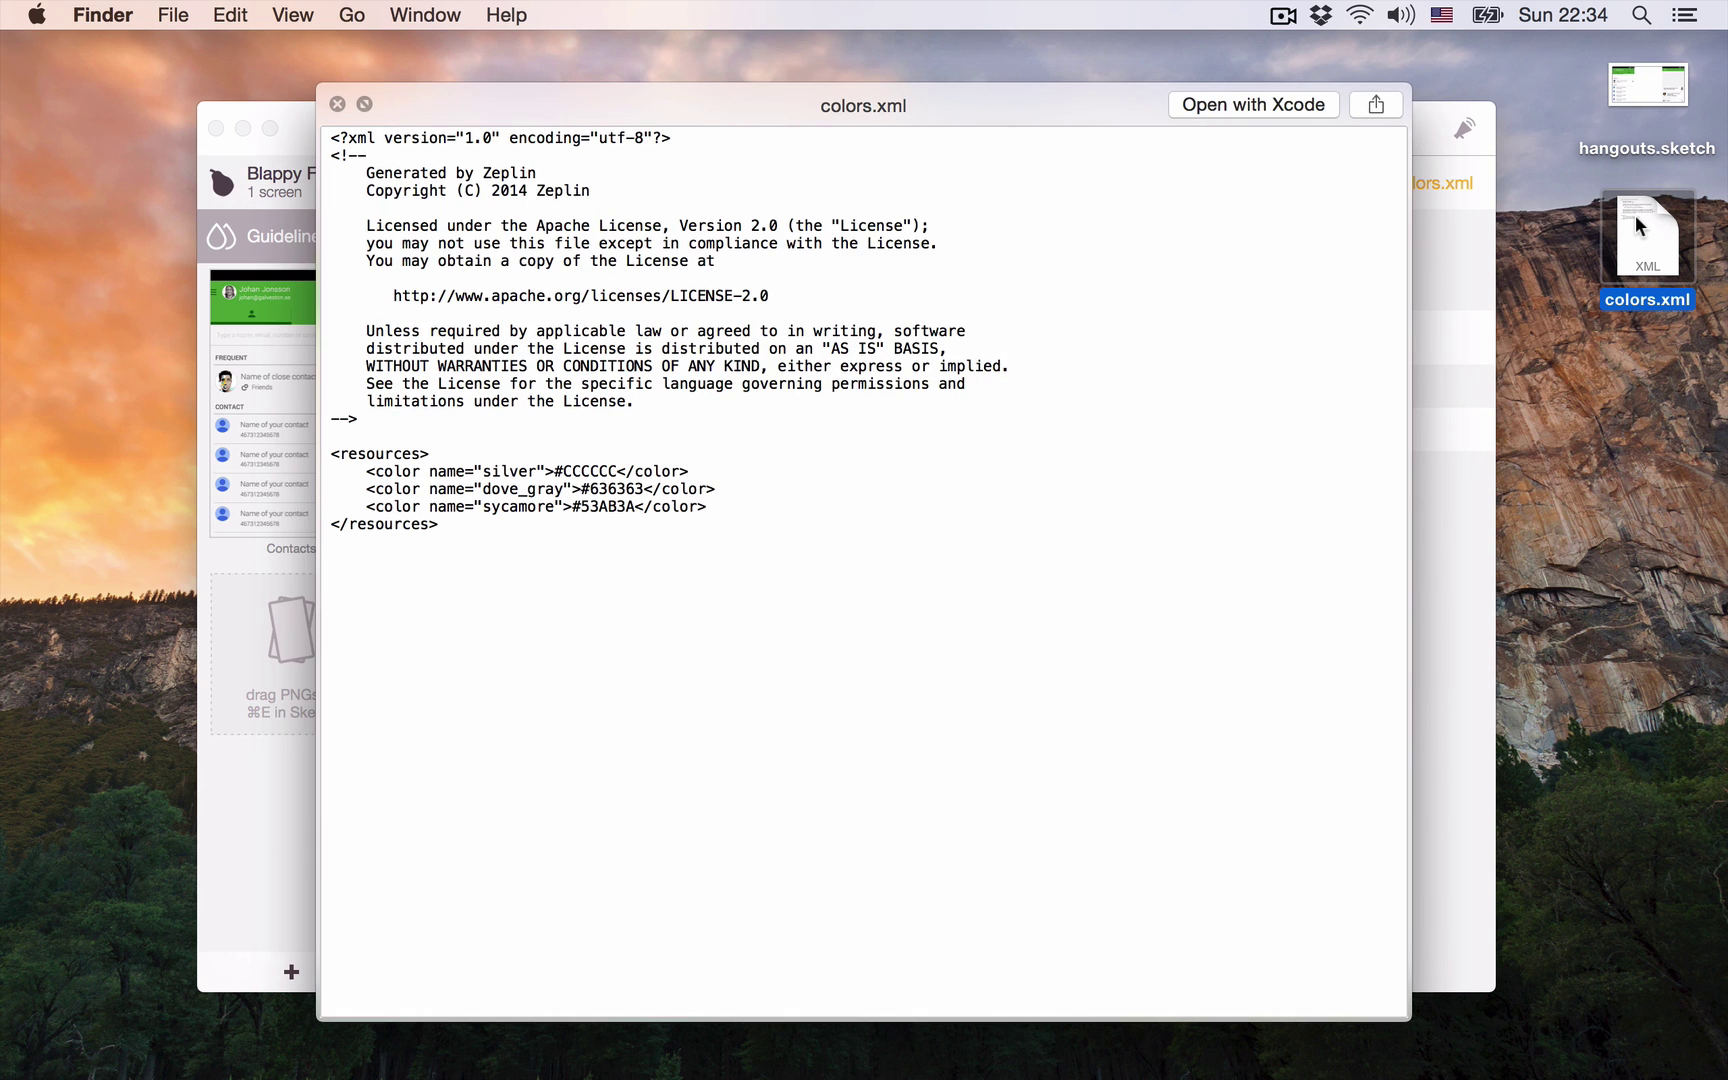
{"action": "key", "text": "space"}
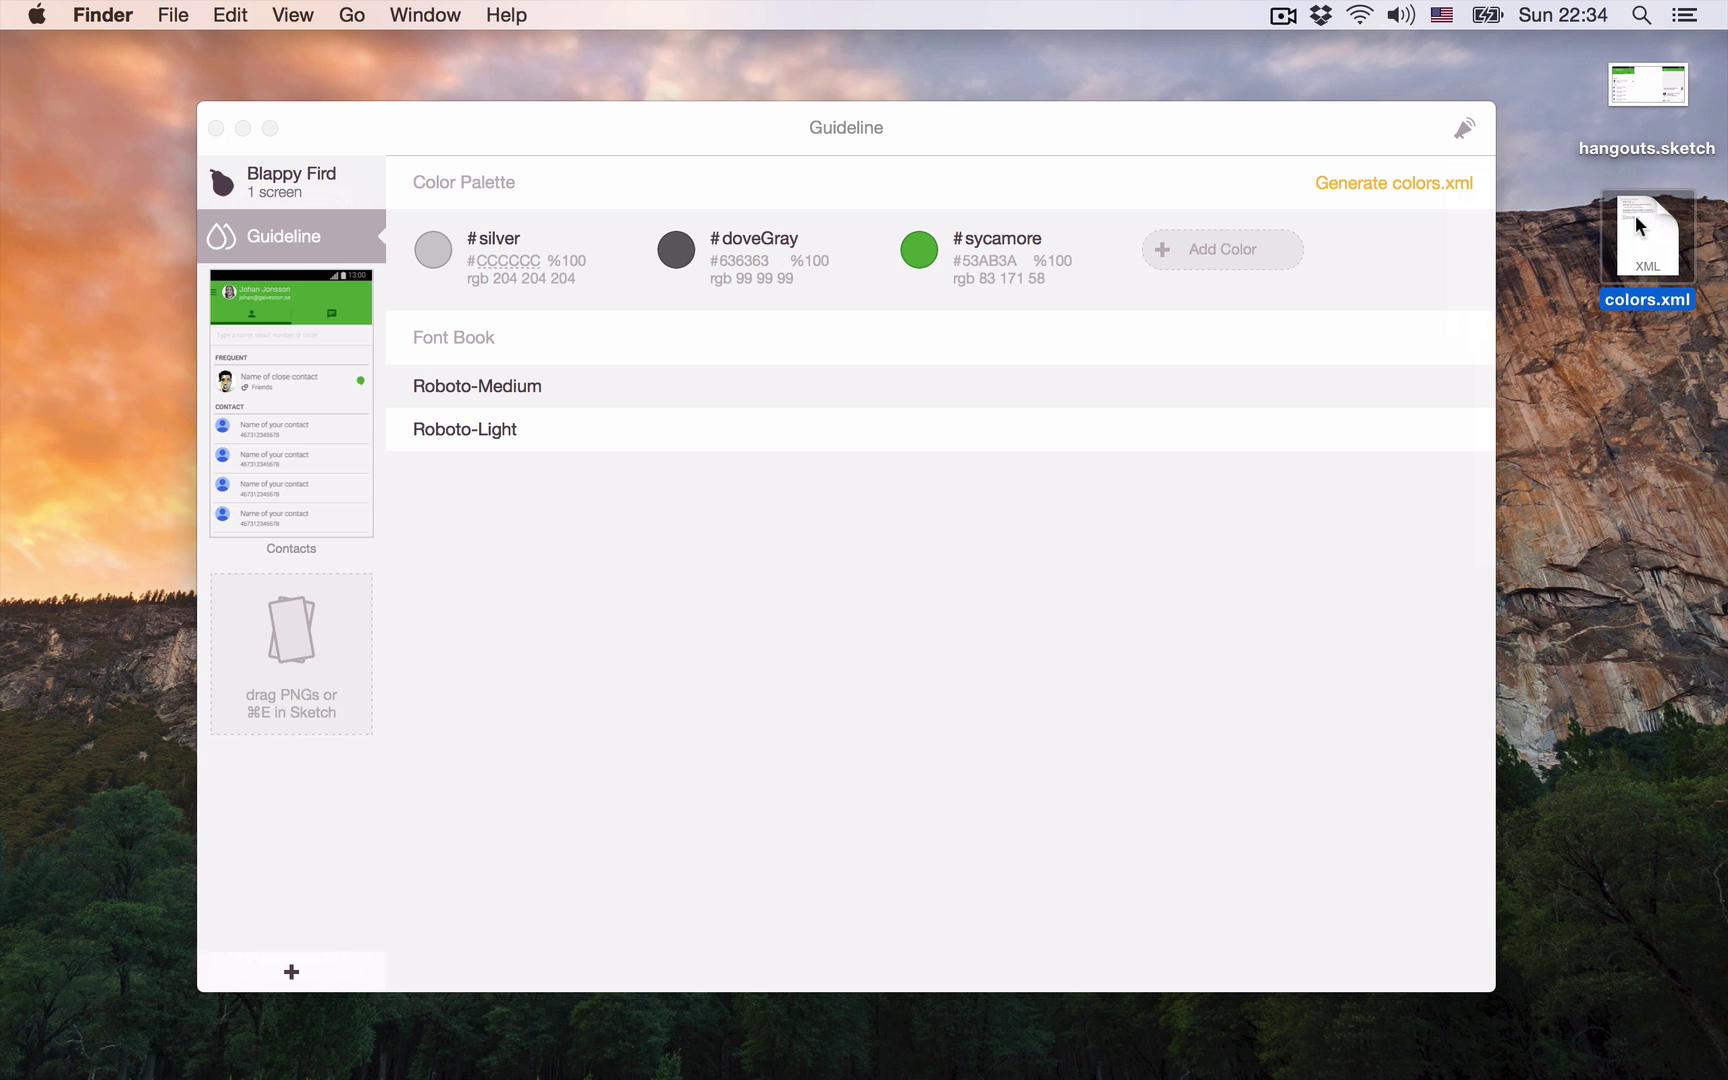
{"action": "left_click", "coordinate": [278, 446]}
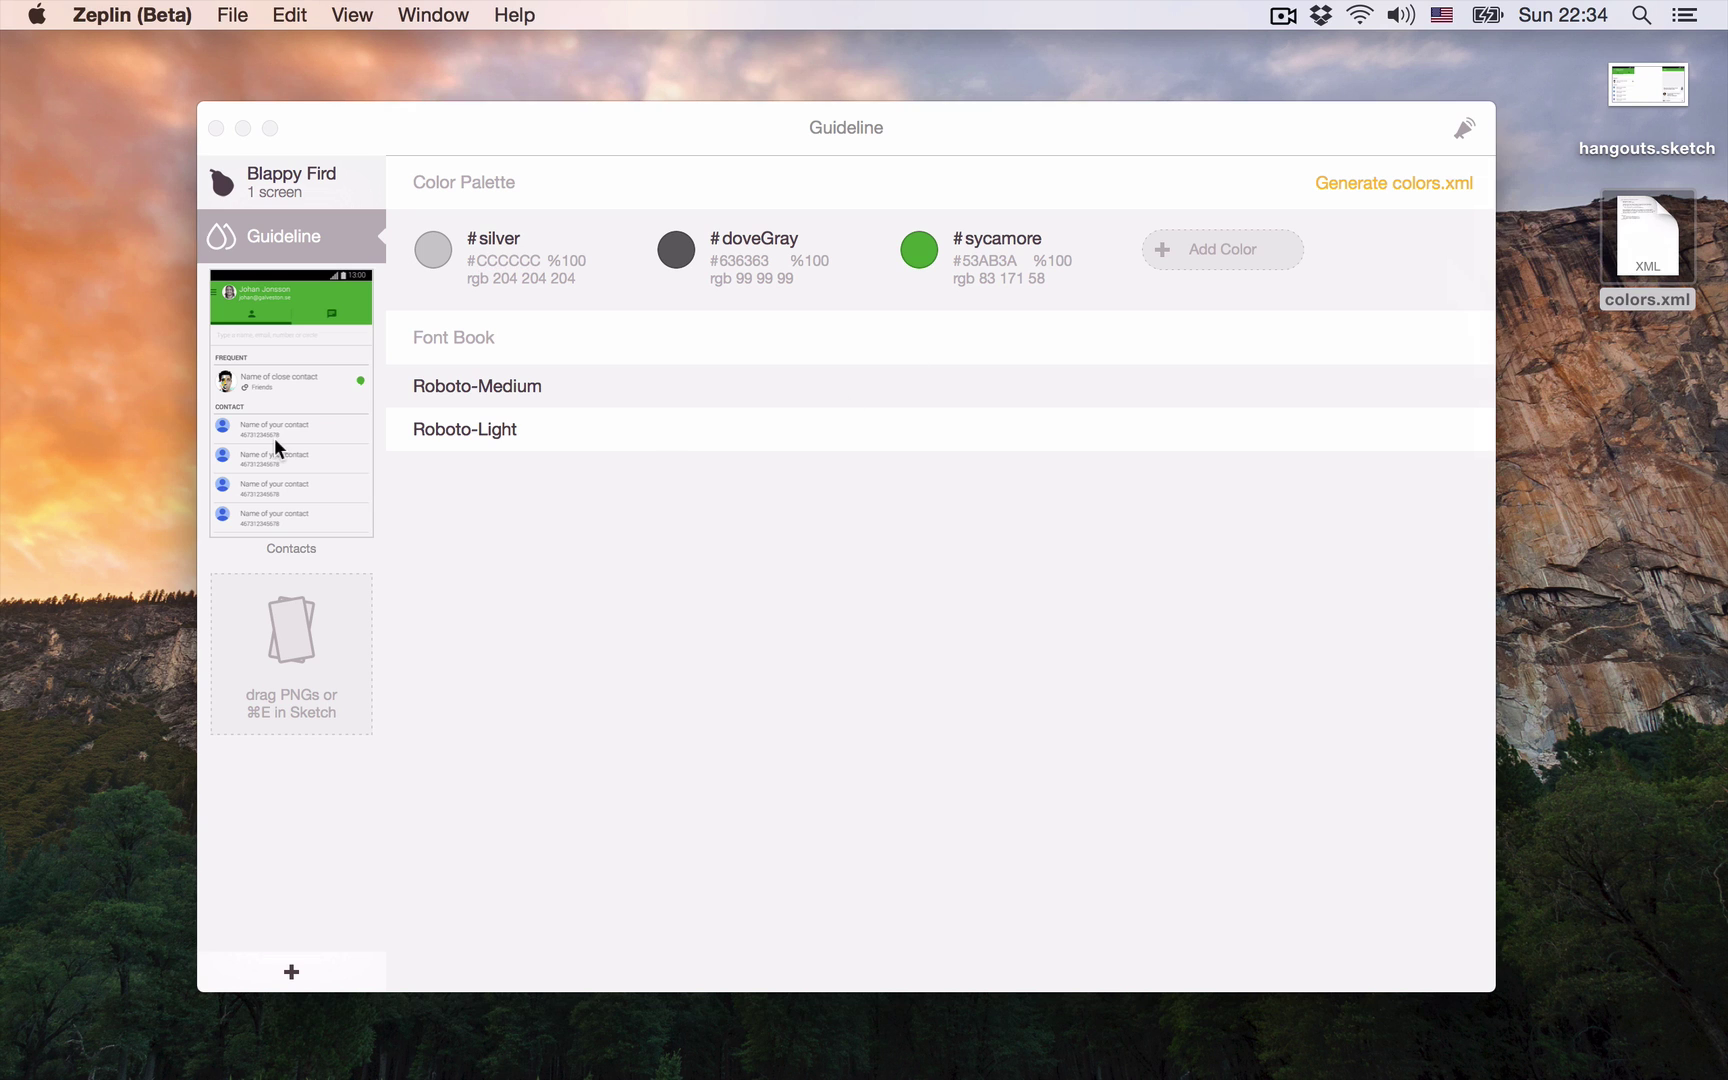
Step: On the Contacts screen, attach the note 'The actual color is #doveGray' to the search field
{"action": "left_click", "coordinate": [300, 440]}
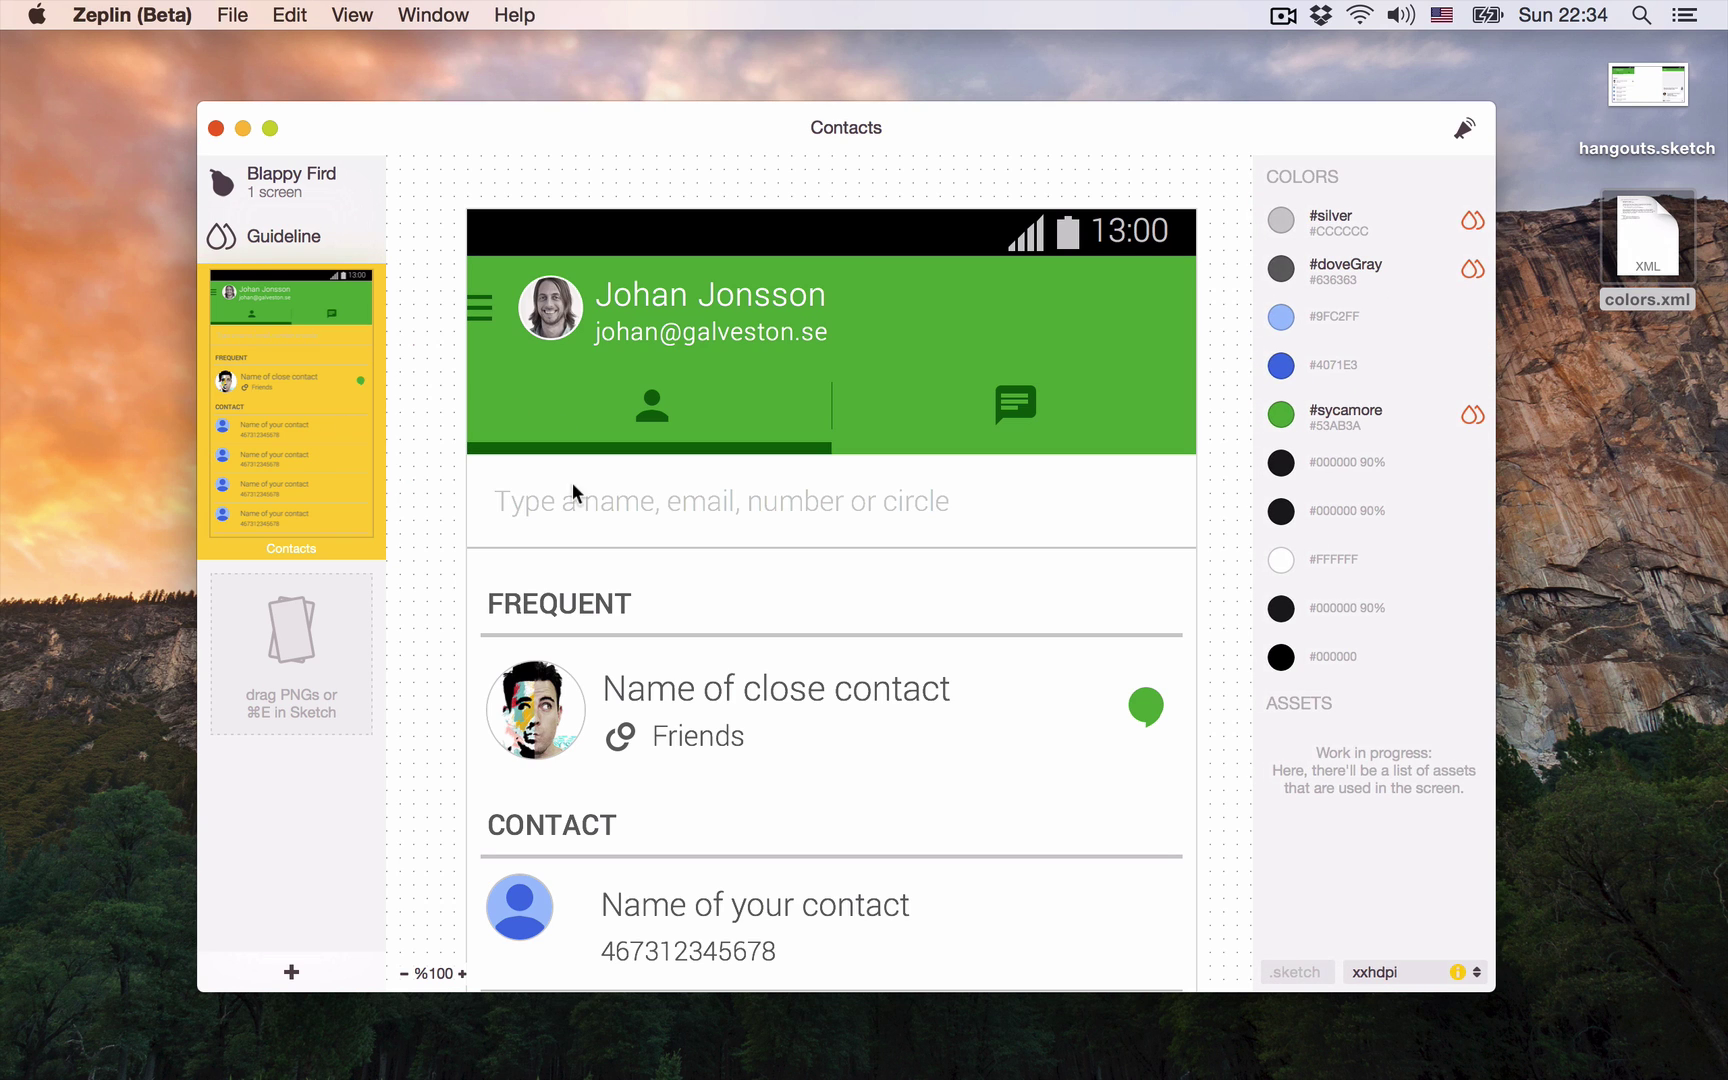
{"action": "left_click", "coordinate": [575, 500]}
{"action": "left_click", "coordinate": [576, 508], "text": "super"}
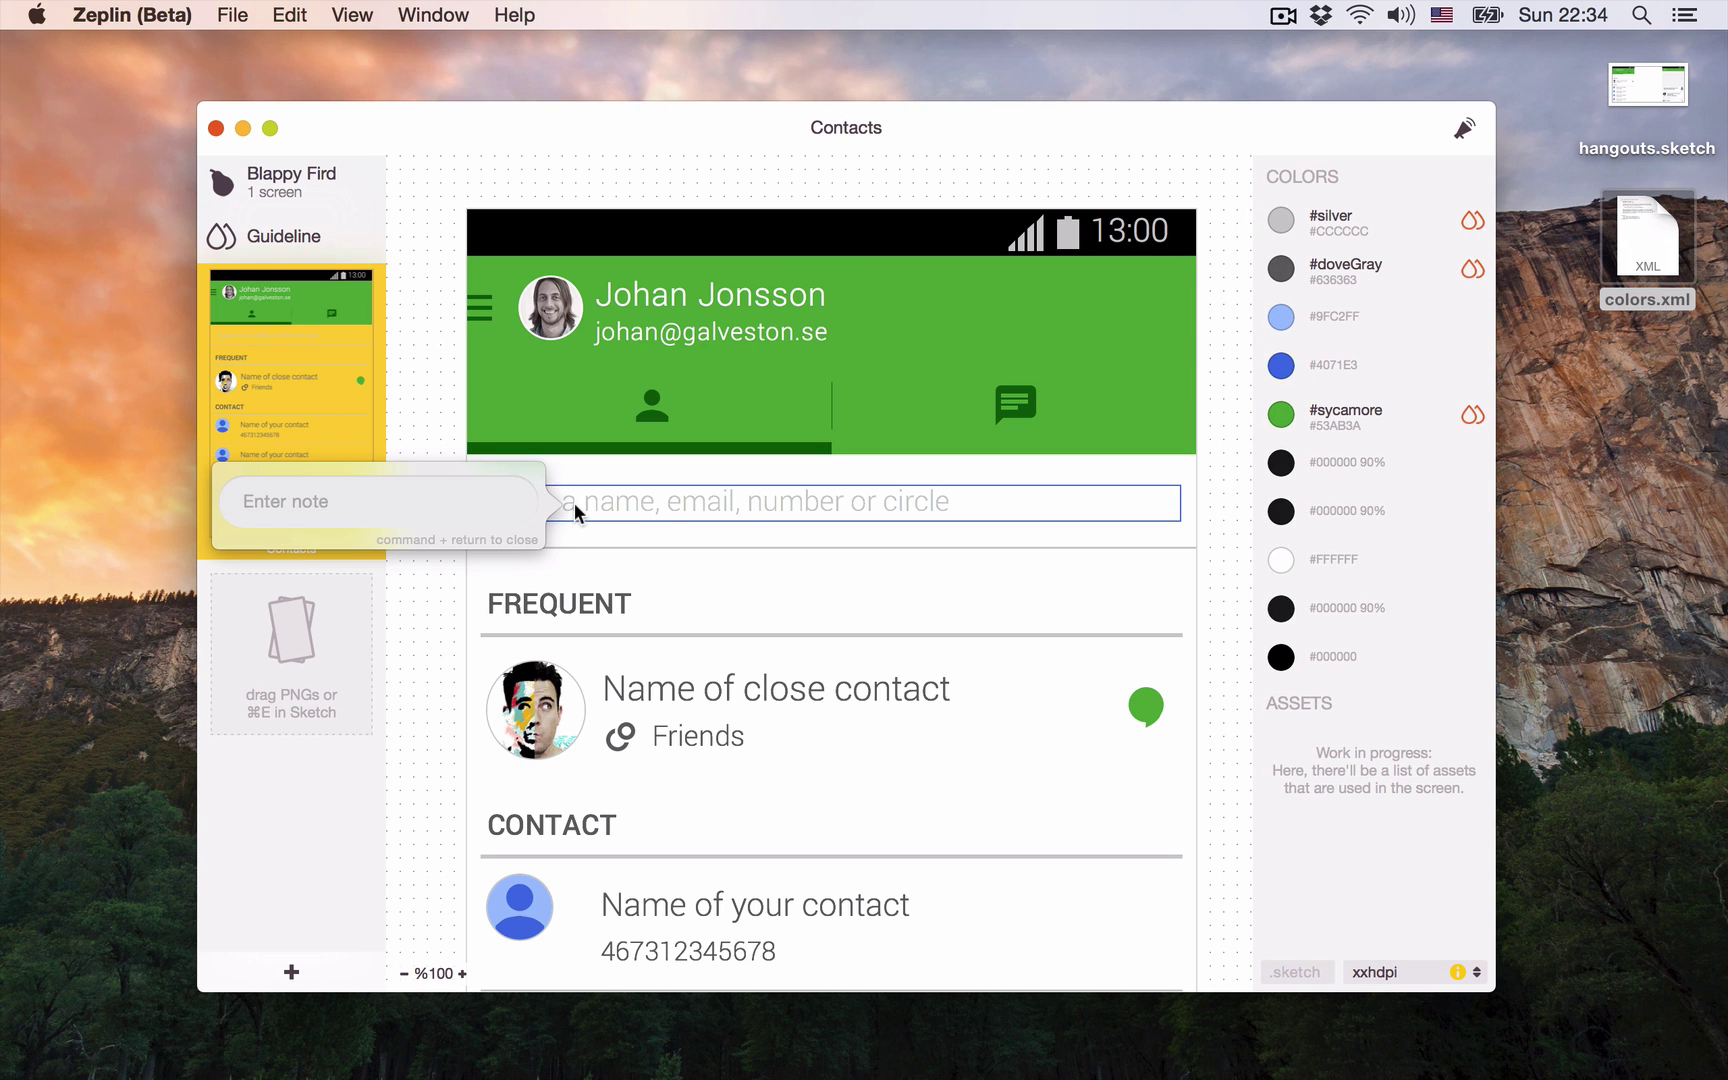
{"action": "type", "text": "The actual color is #"}
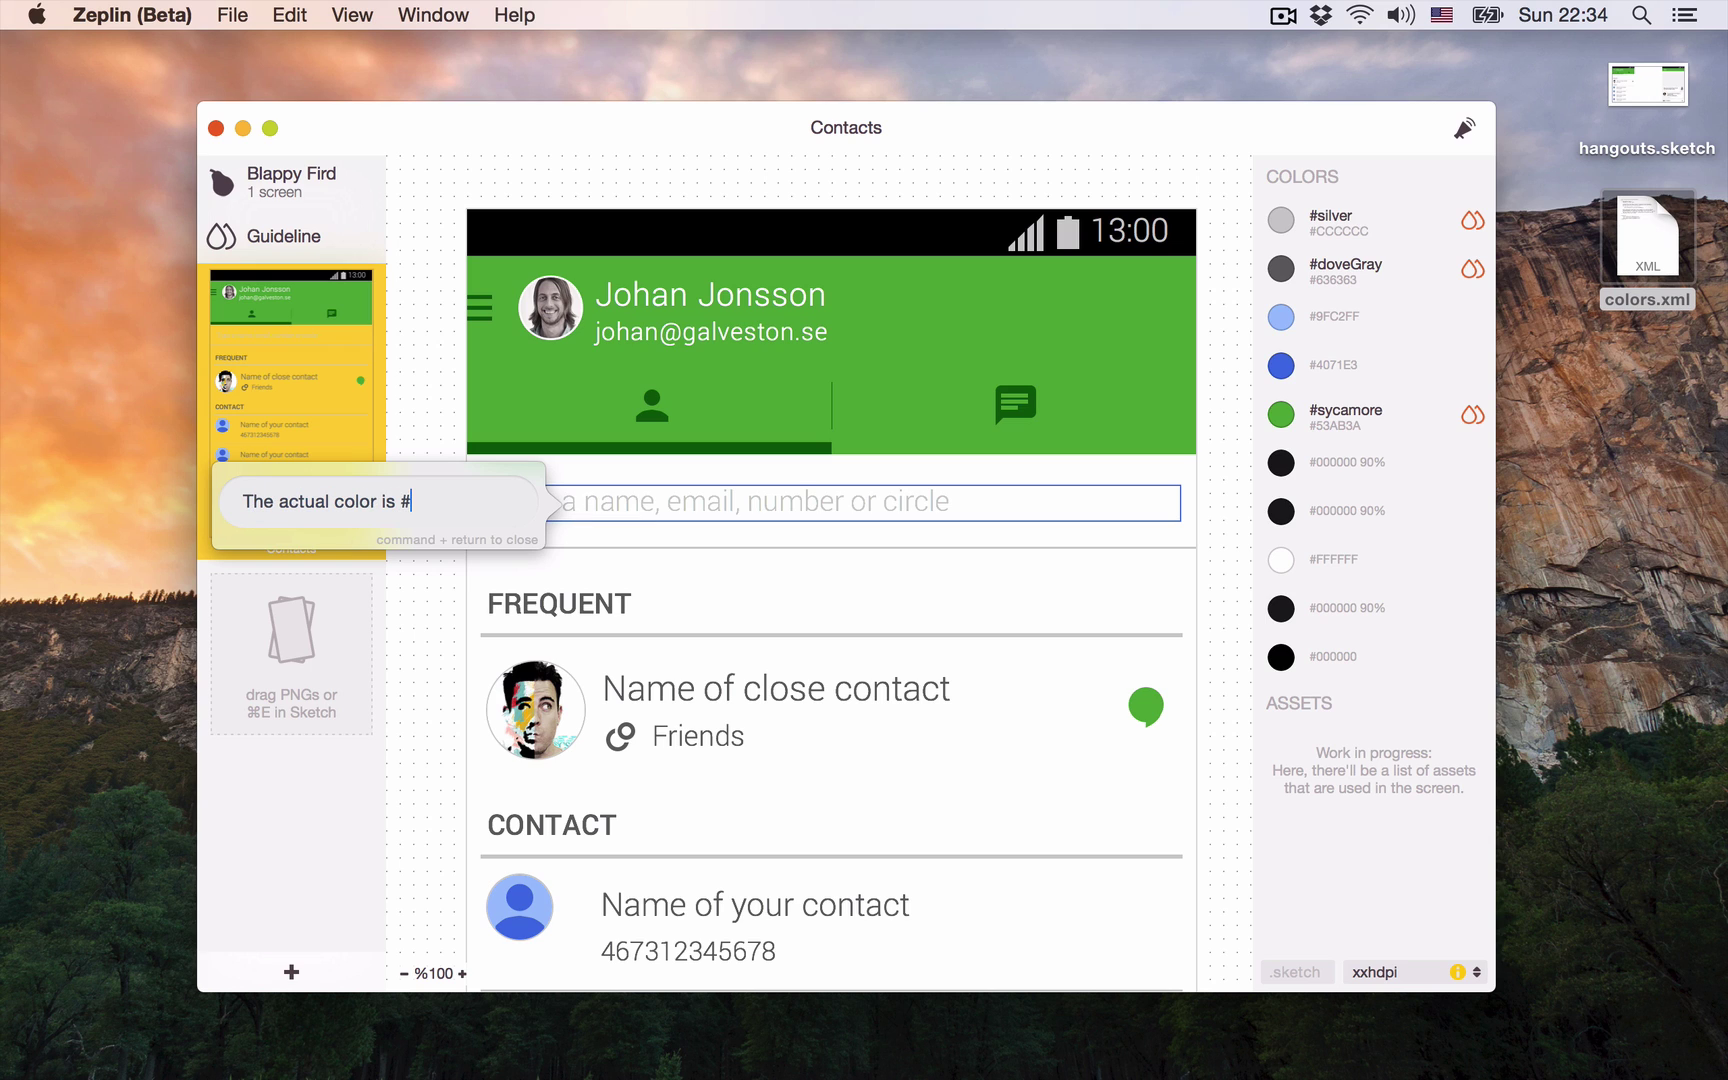
{"action": "type", "text": "doveGray"}
{"action": "key", "text": "super+Return"}
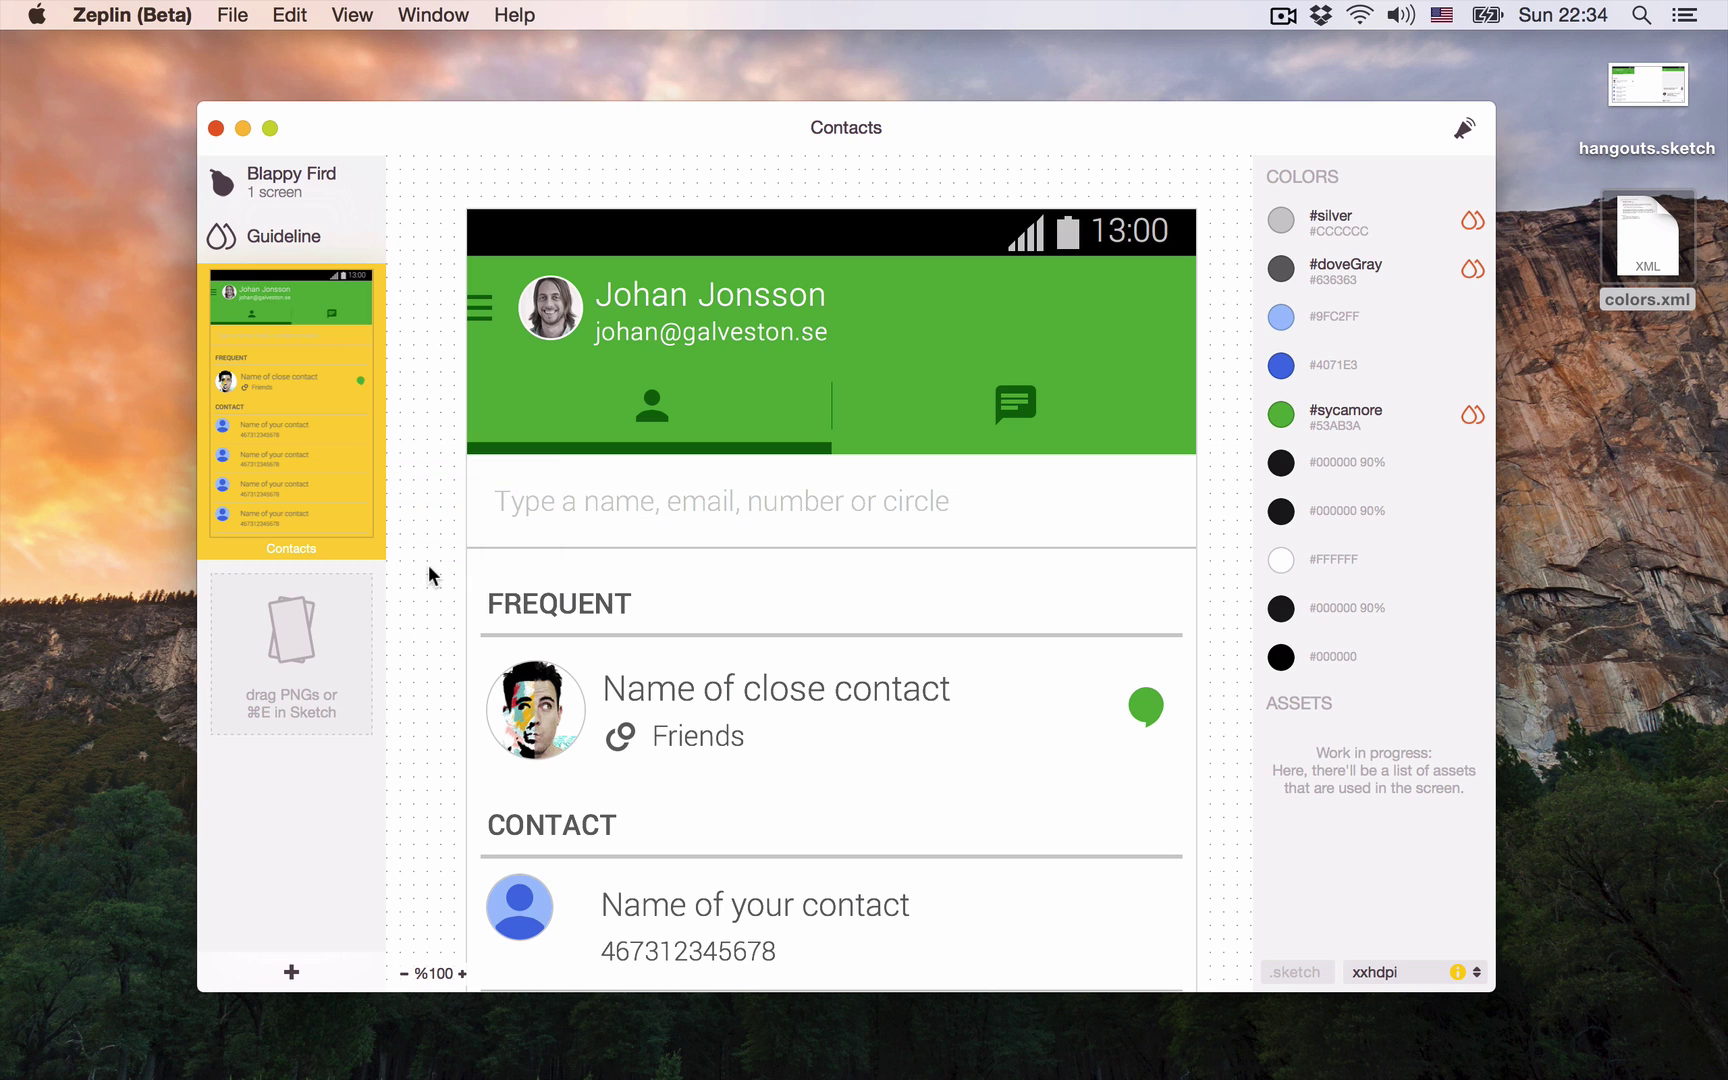